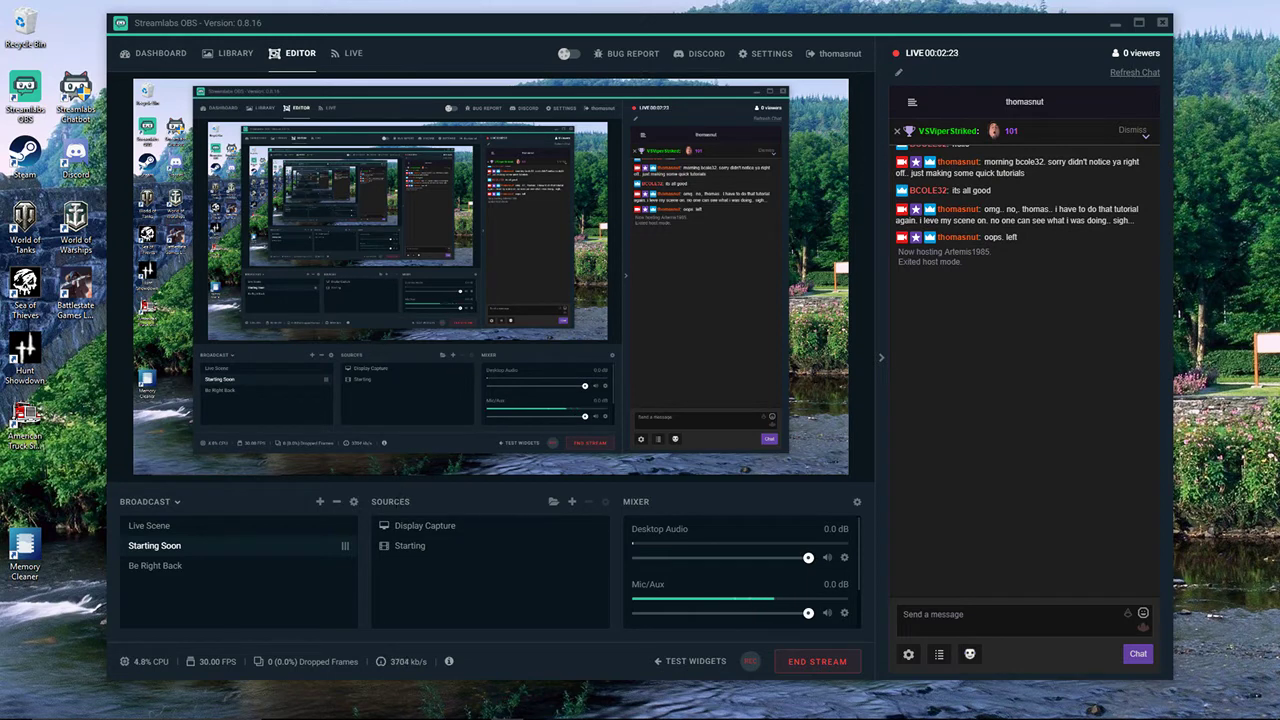
Create a Media Source named startingmusic in the Starting Soon scene's Sources
click(572, 503)
click(547, 362)
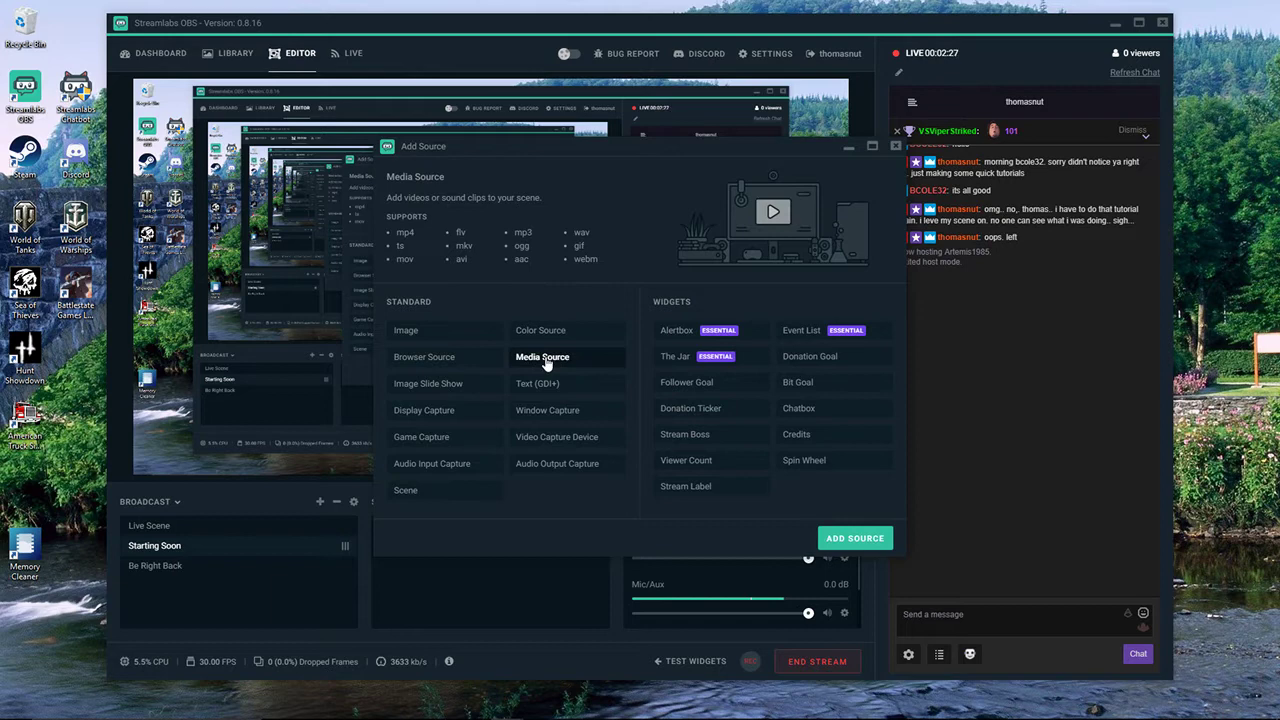
click(840, 540)
text(startingmusic)
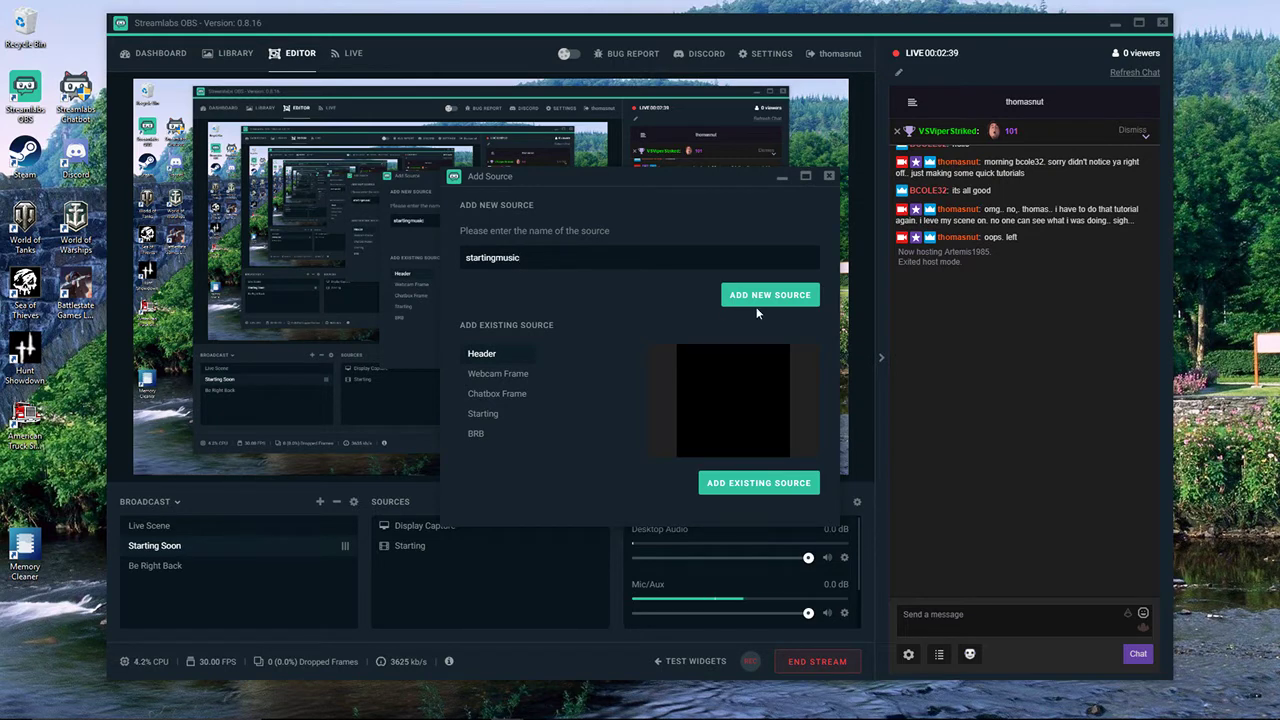
click(757, 298)
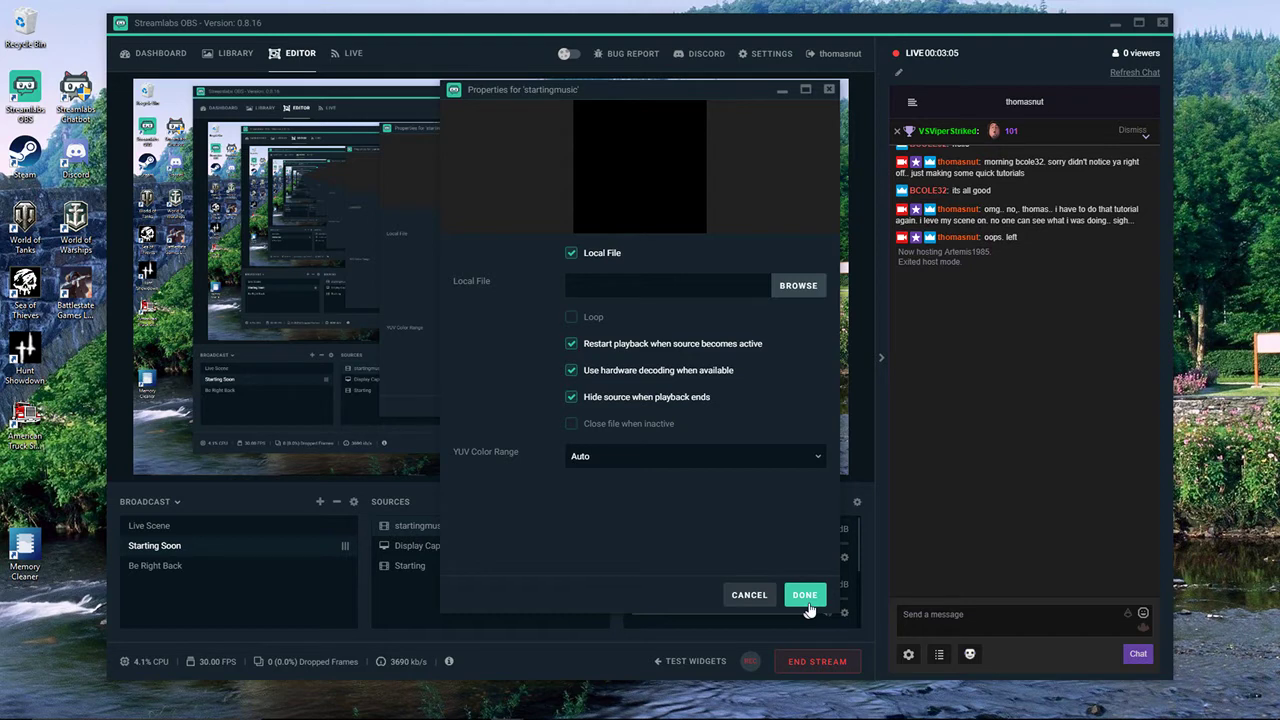
Close the startingmusic settings, then reopen them through its Properties entry
click(805, 596)
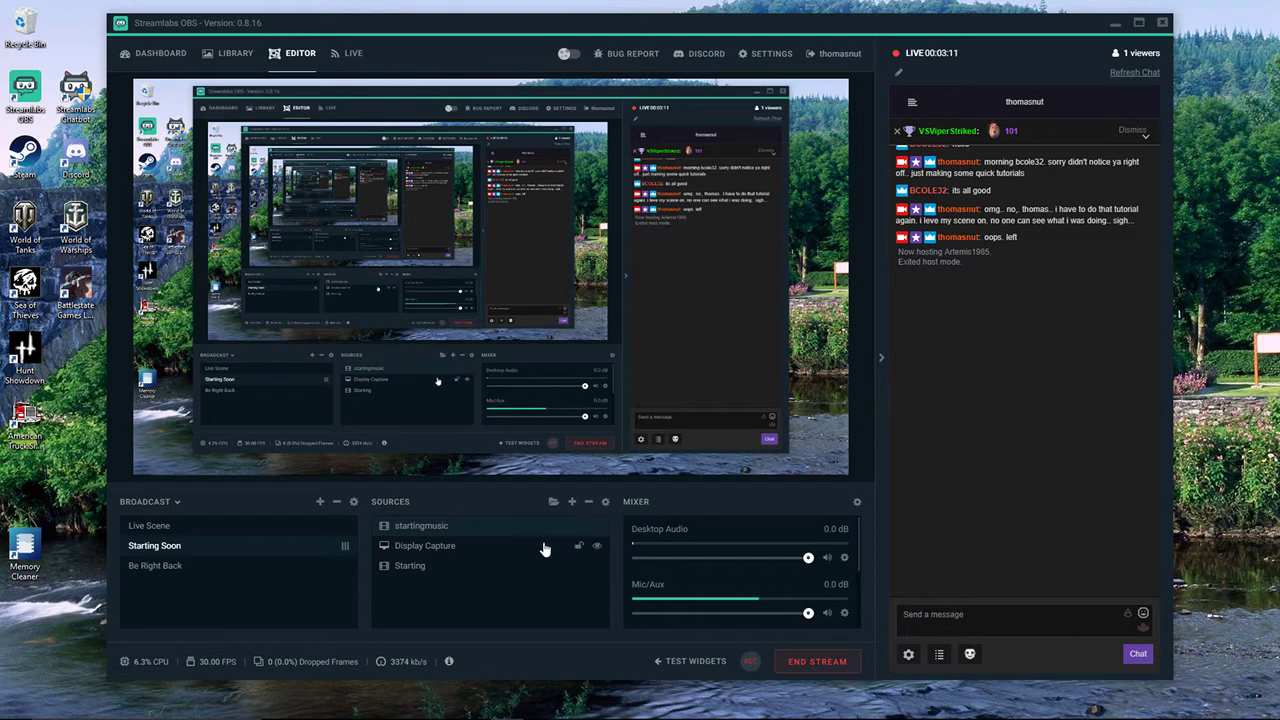
right_click(448, 531)
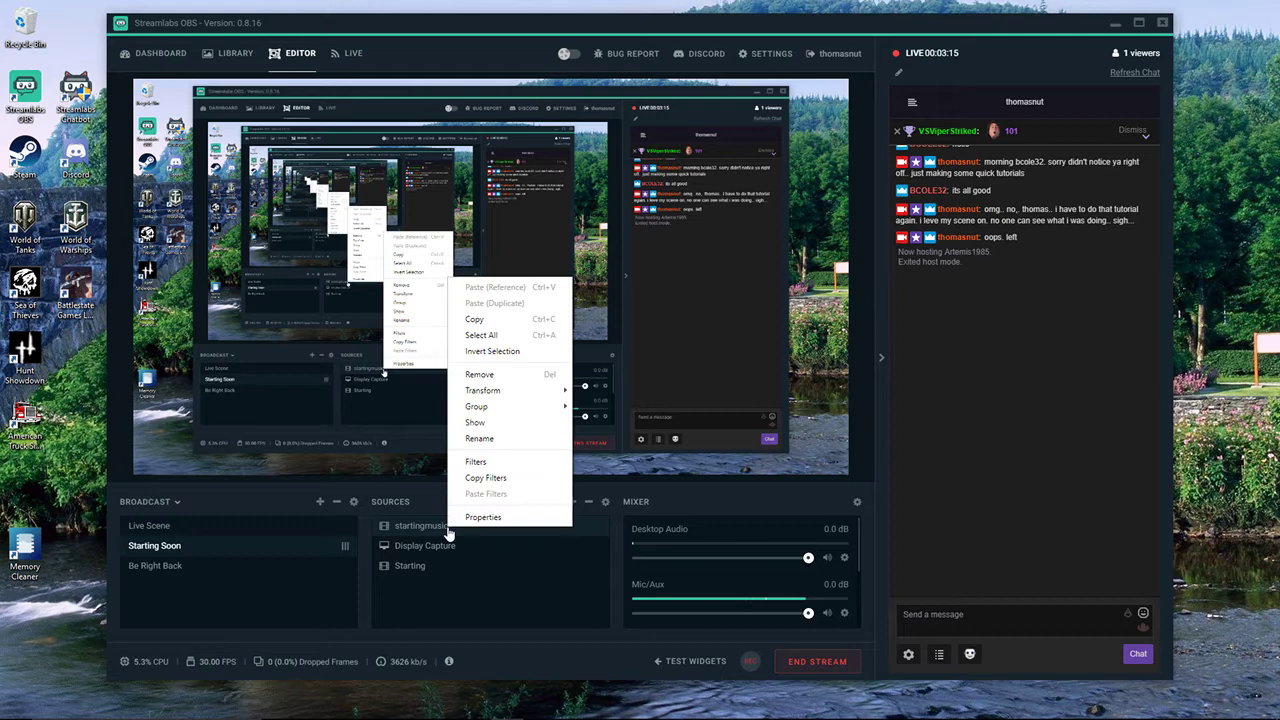
click(474, 519)
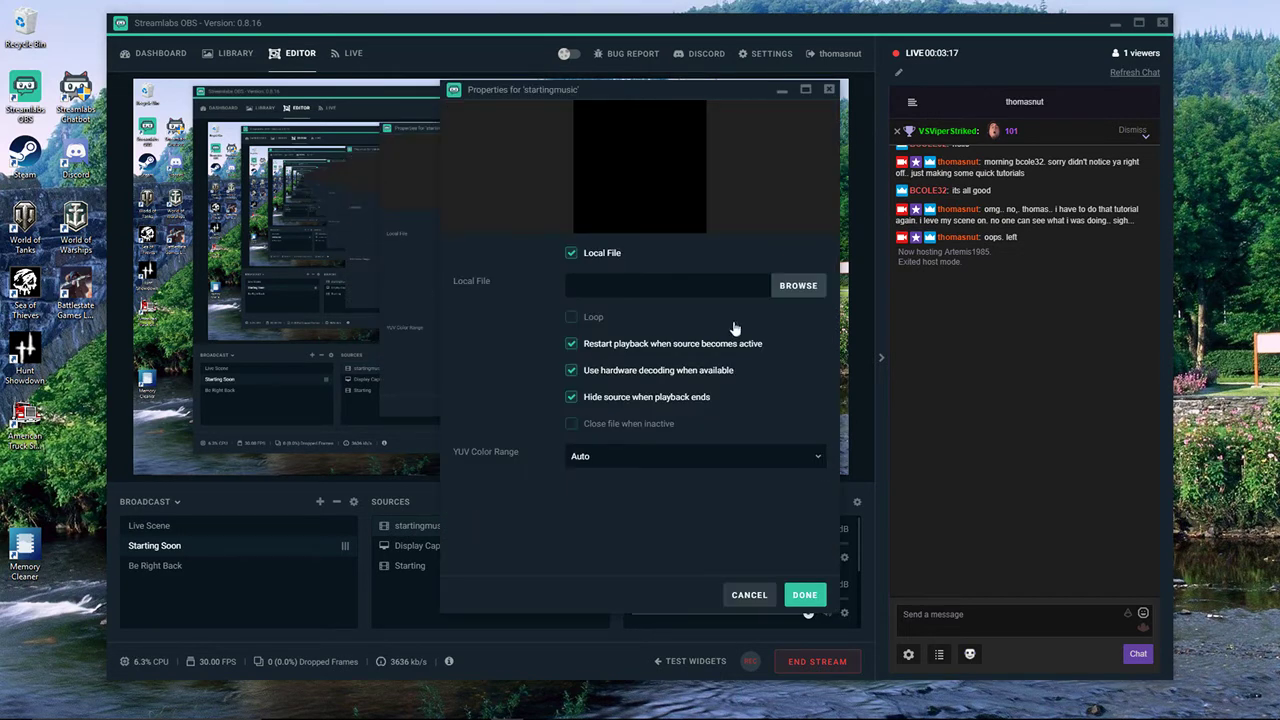
Browse for startingmusic's local file, opening the Pictures > Overlays folder
click(807, 290)
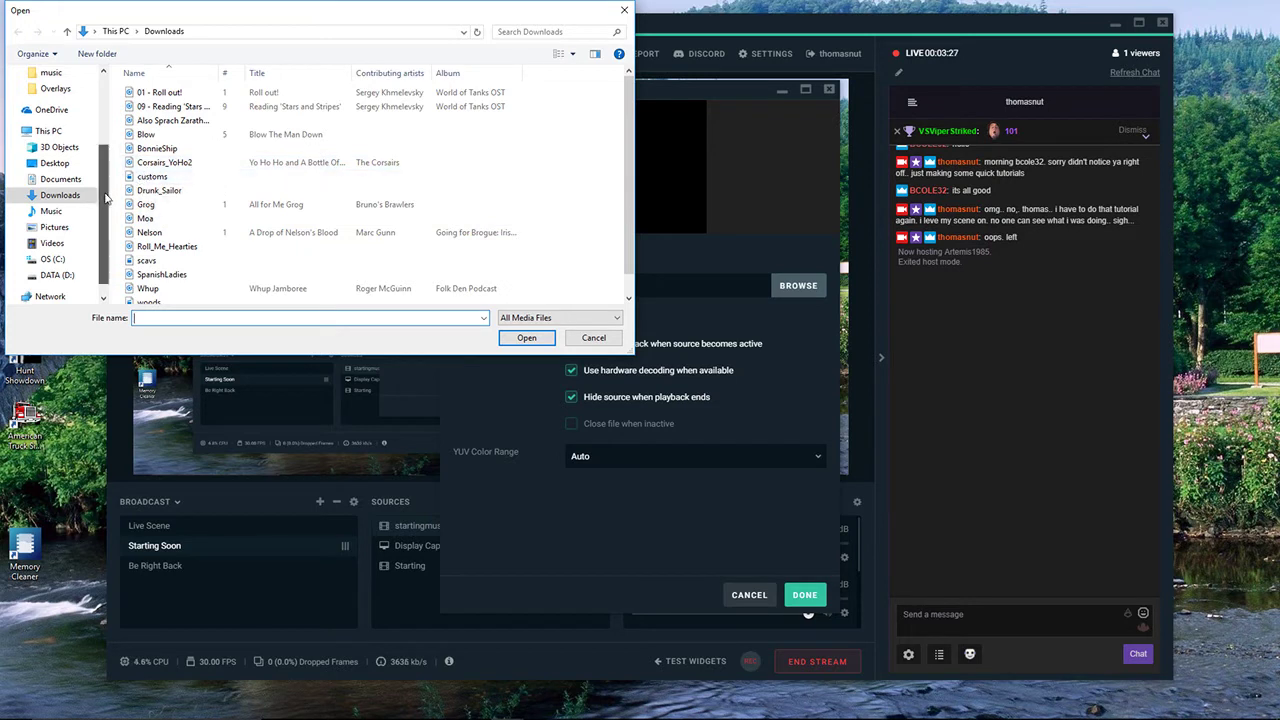
scroll(105, 197, up, 2)
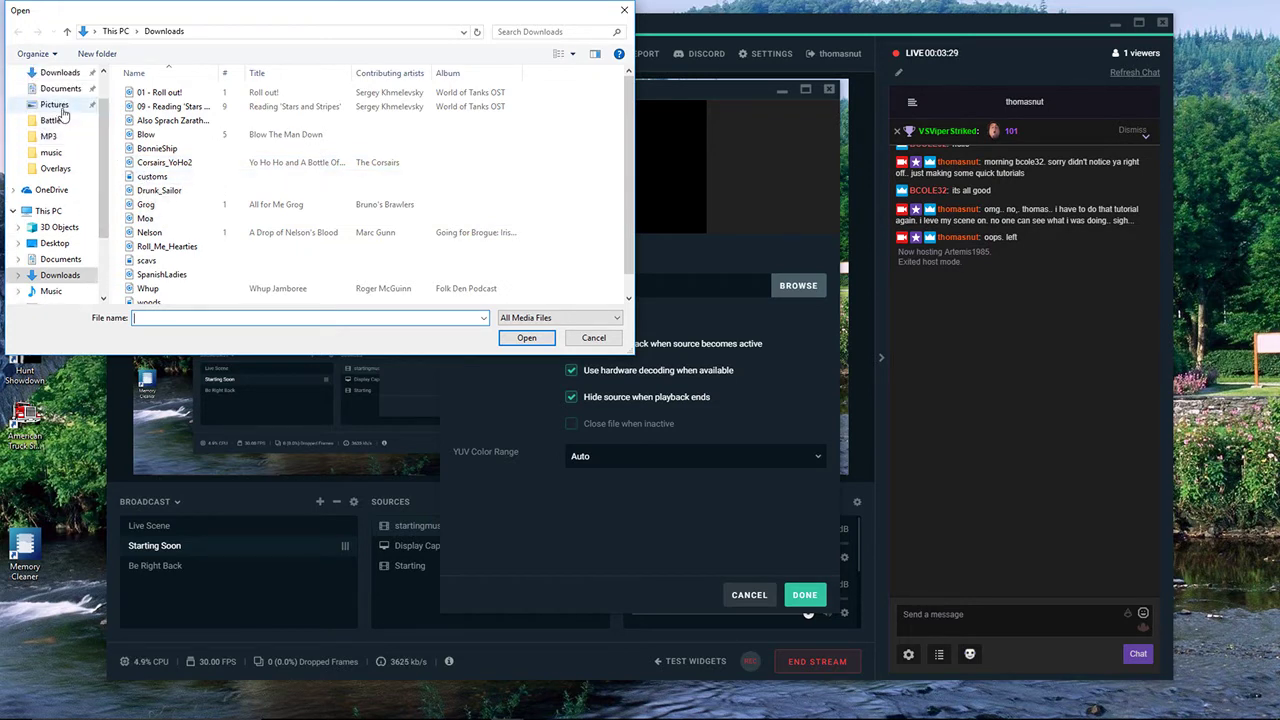
click(60, 108)
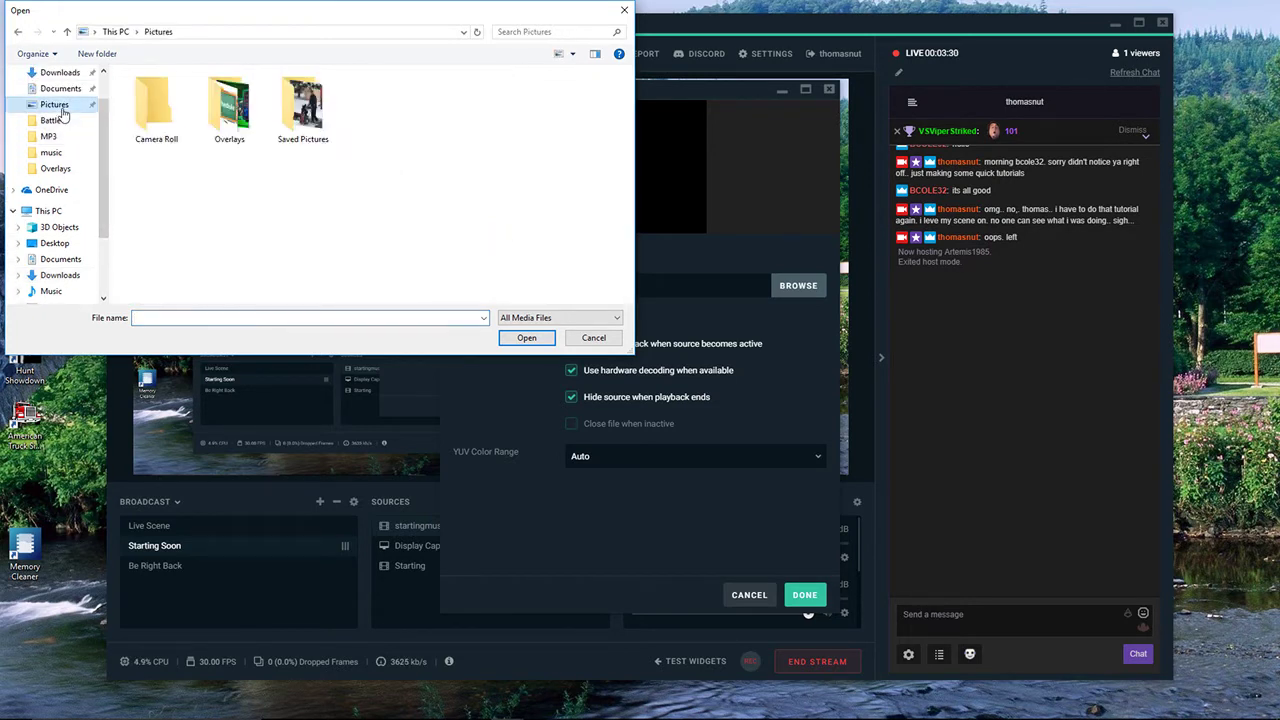
double_click(215, 118)
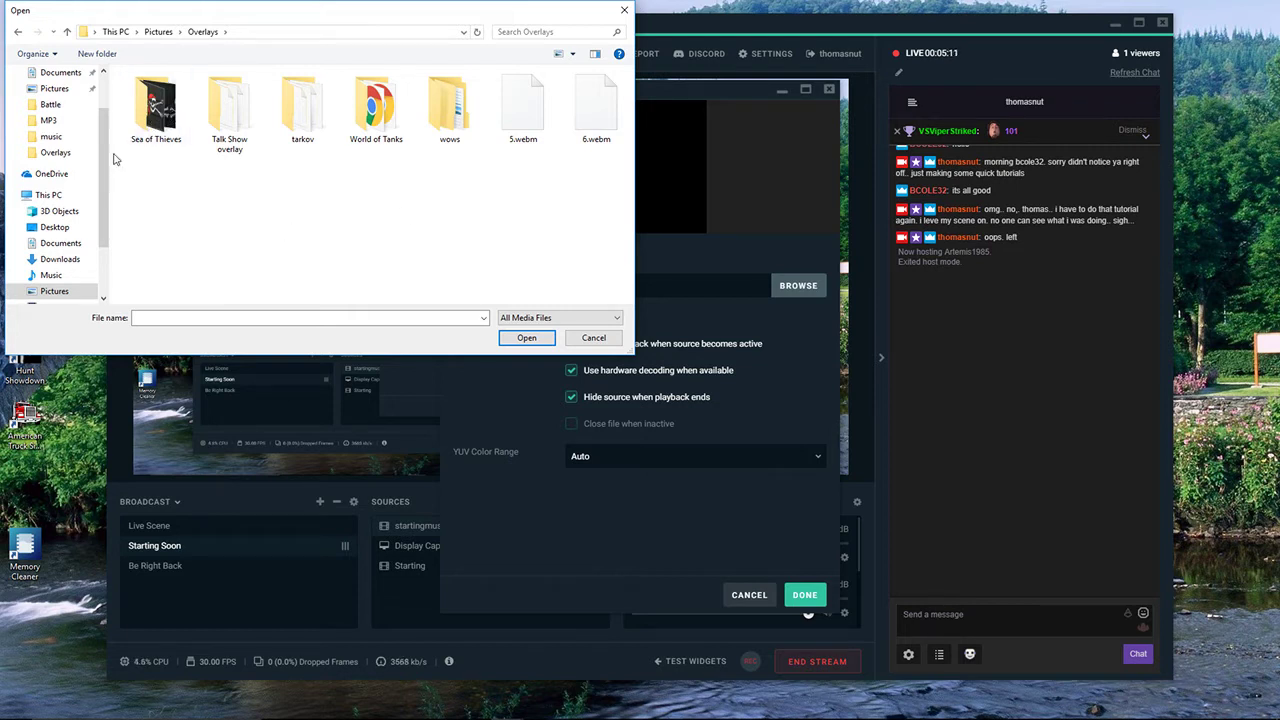
Assign Grog.mp3 from Downloads to startingmusic and save its properties
scroll(100, 176, down, 1)
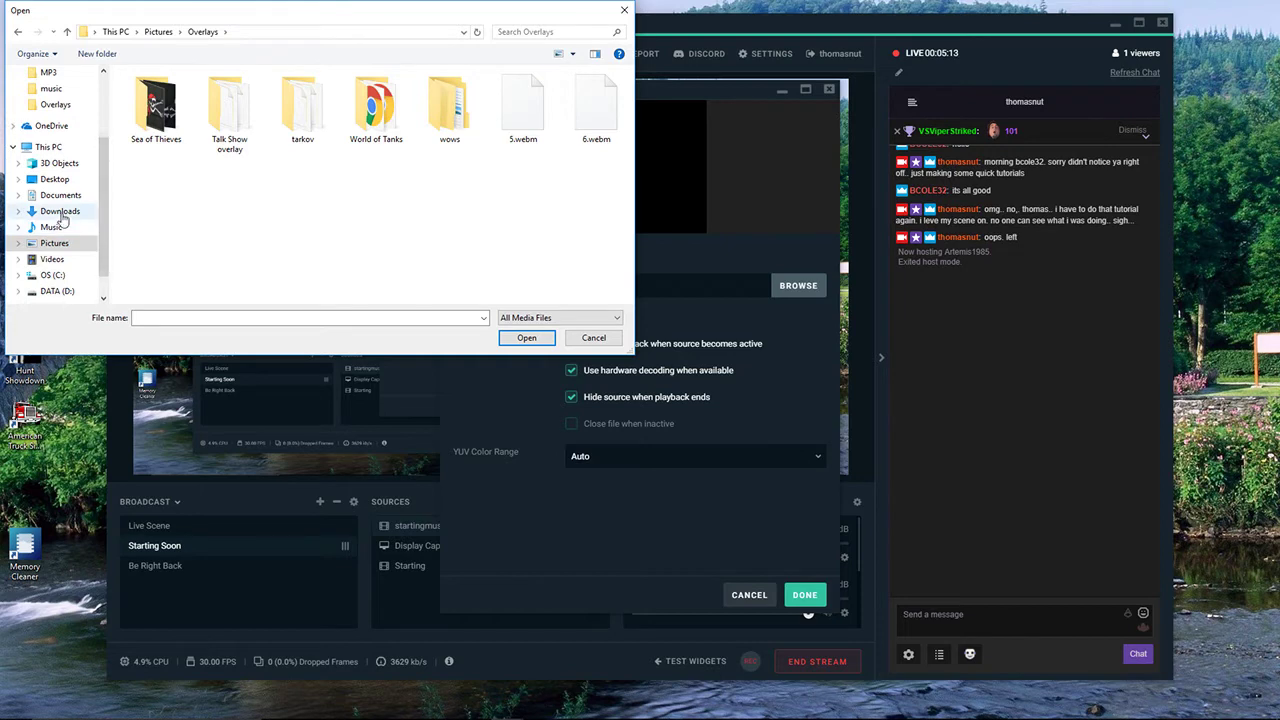
click(60, 211)
click(145, 205)
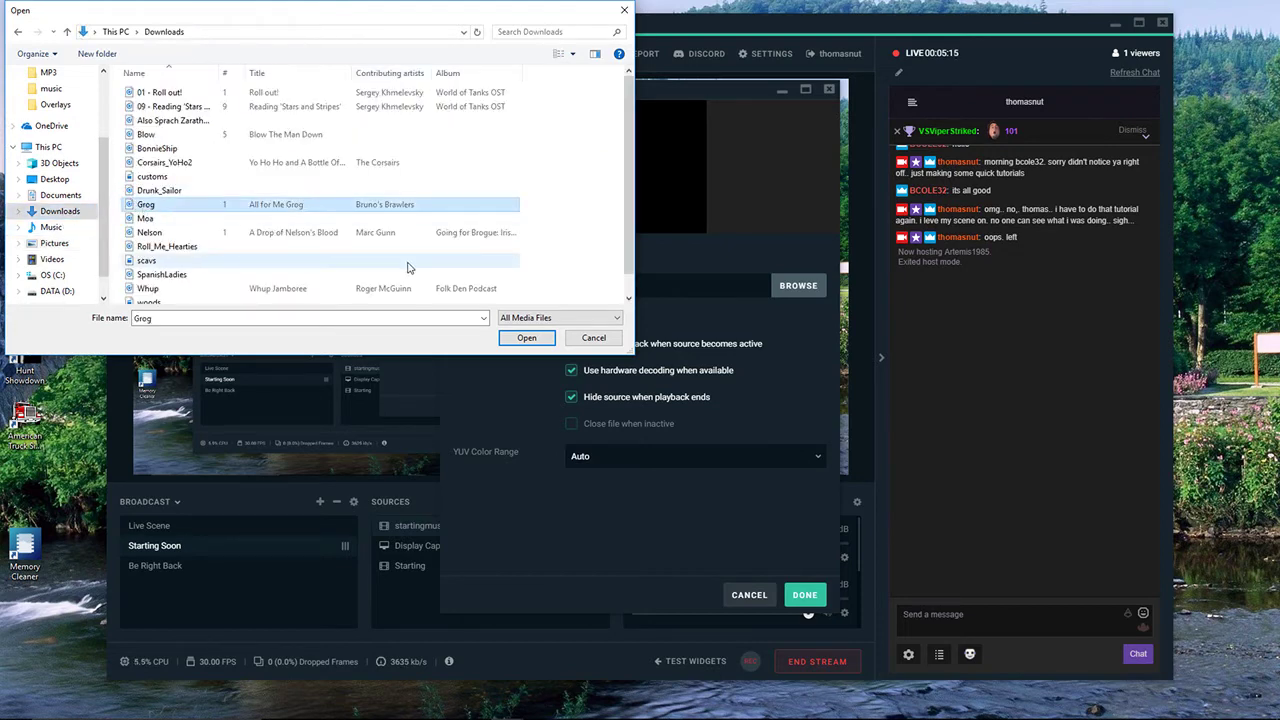
click(516, 340)
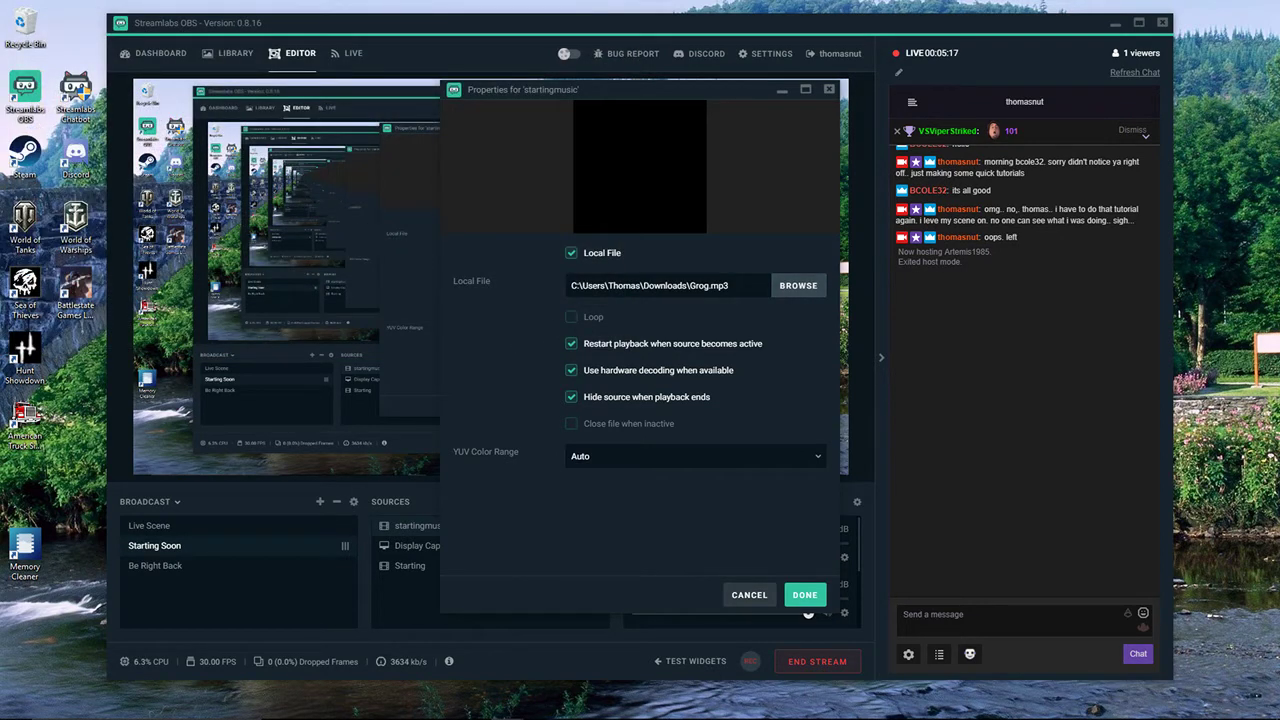
click(805, 598)
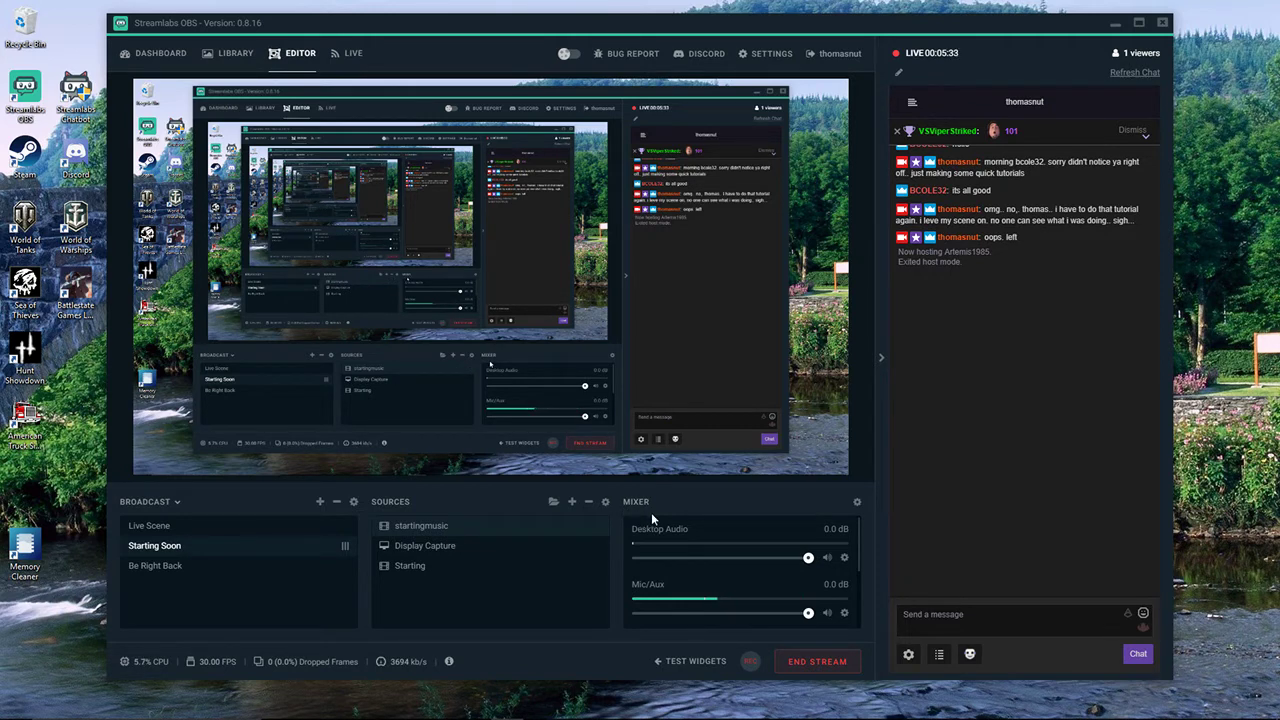
Set startingmusic's Audio Monitoring to Monitor and Output in Advanced Audio Settings
click(857, 503)
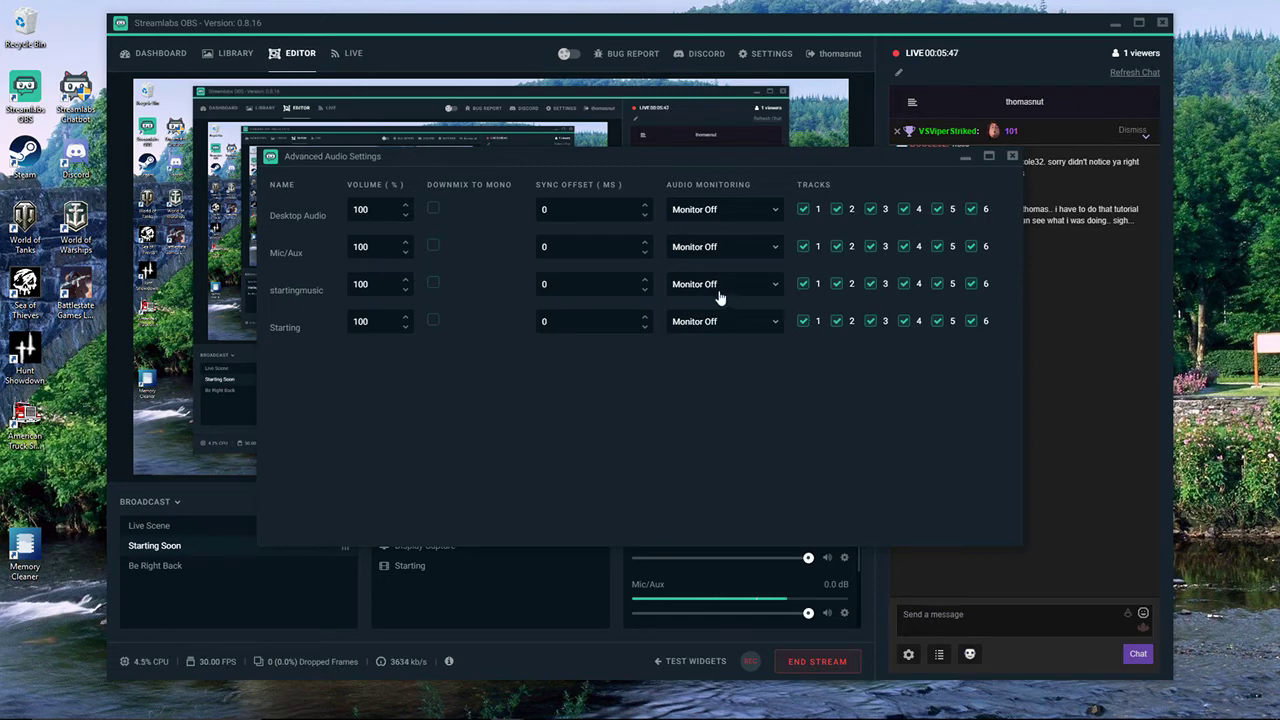
click(775, 282)
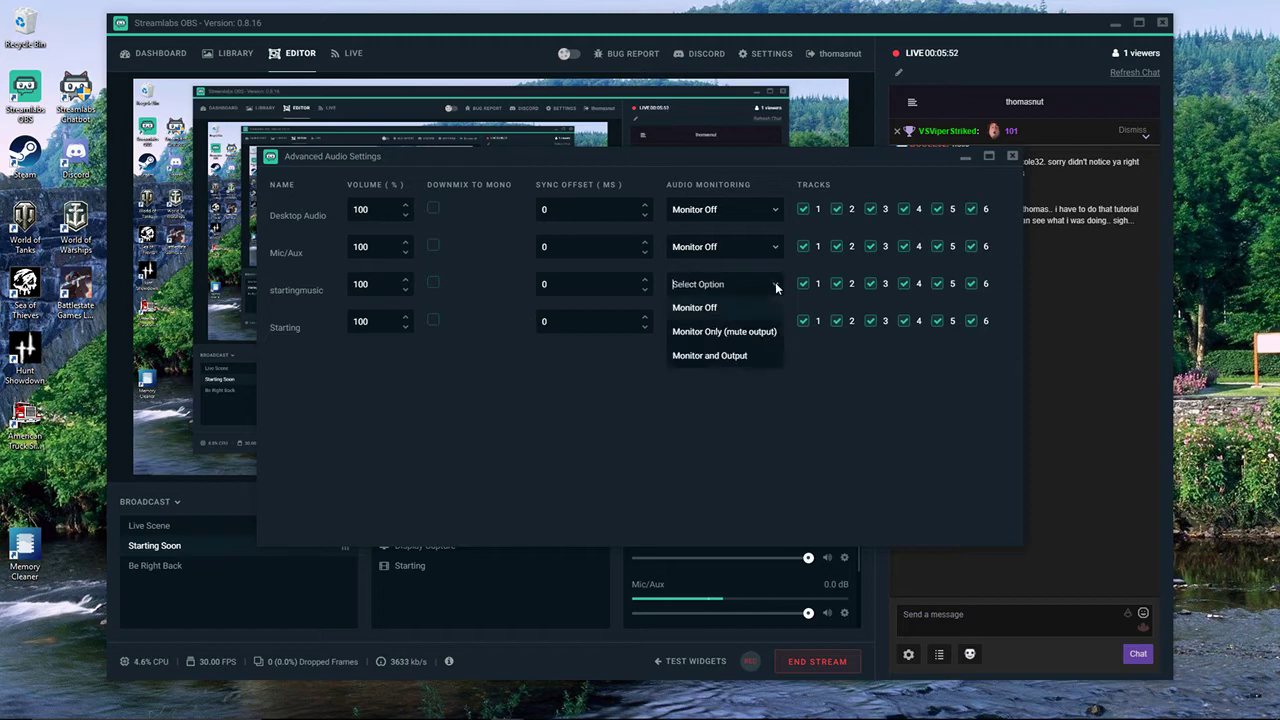
click(741, 357)
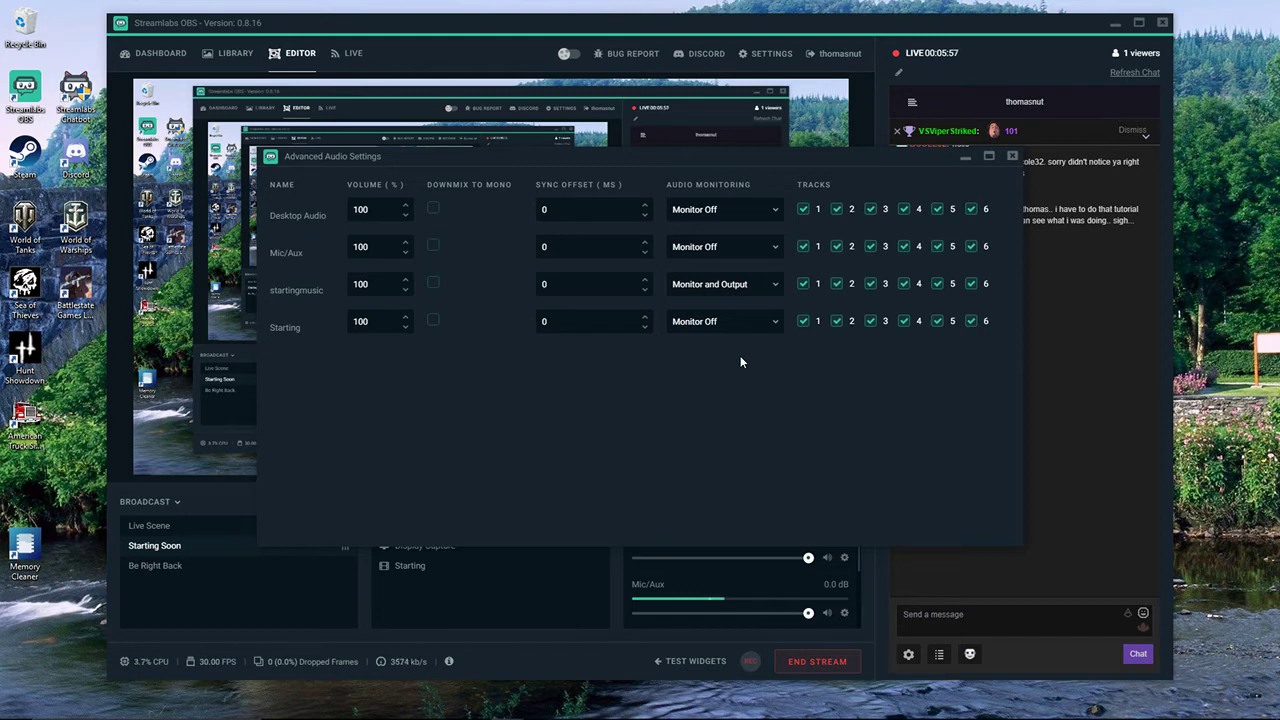
click(1012, 157)
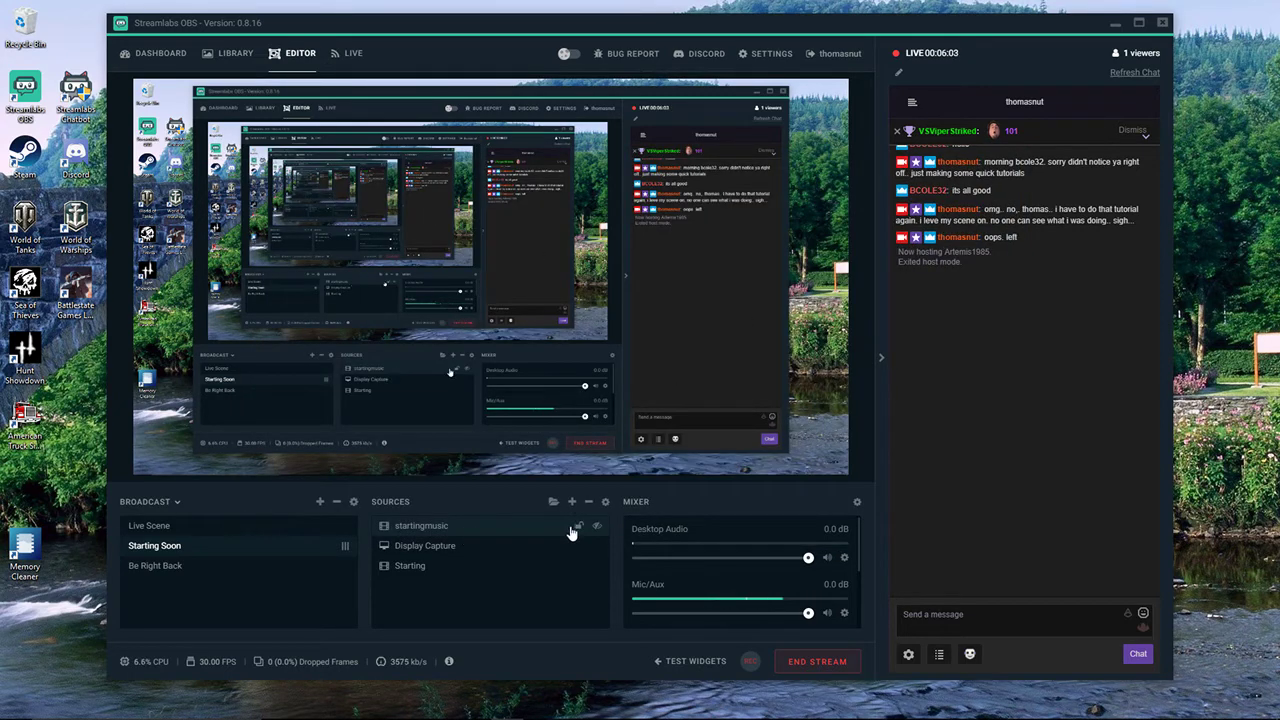
Toggle startingmusic's visibility on and off to test that the track plays
click(598, 528)
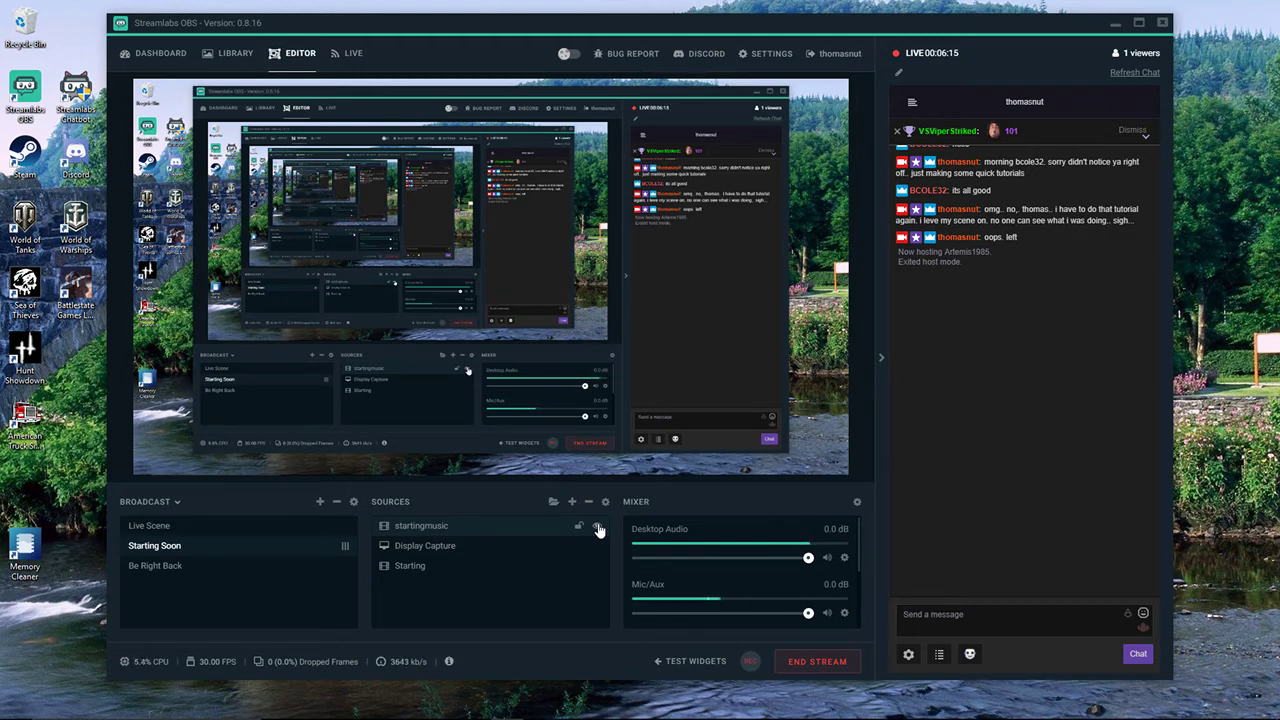
click(597, 528)
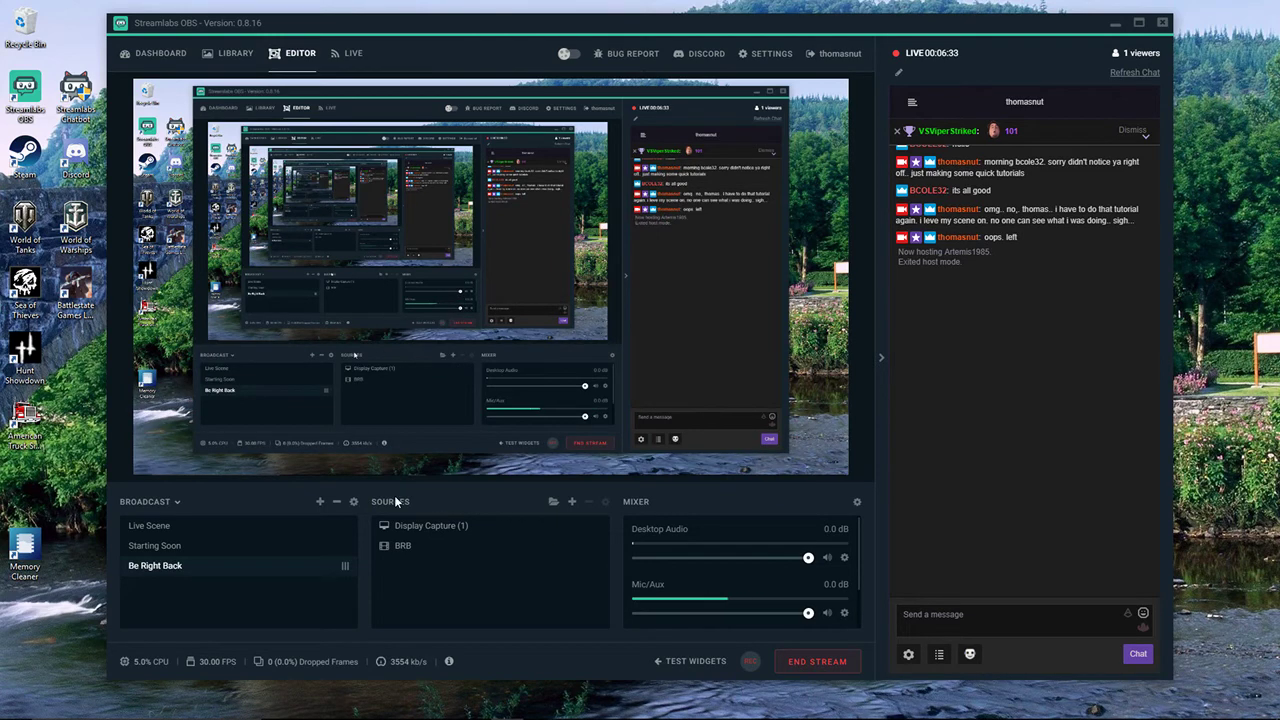
Create a Media Source named brbmusic in the Be Right Back scene
click(570, 504)
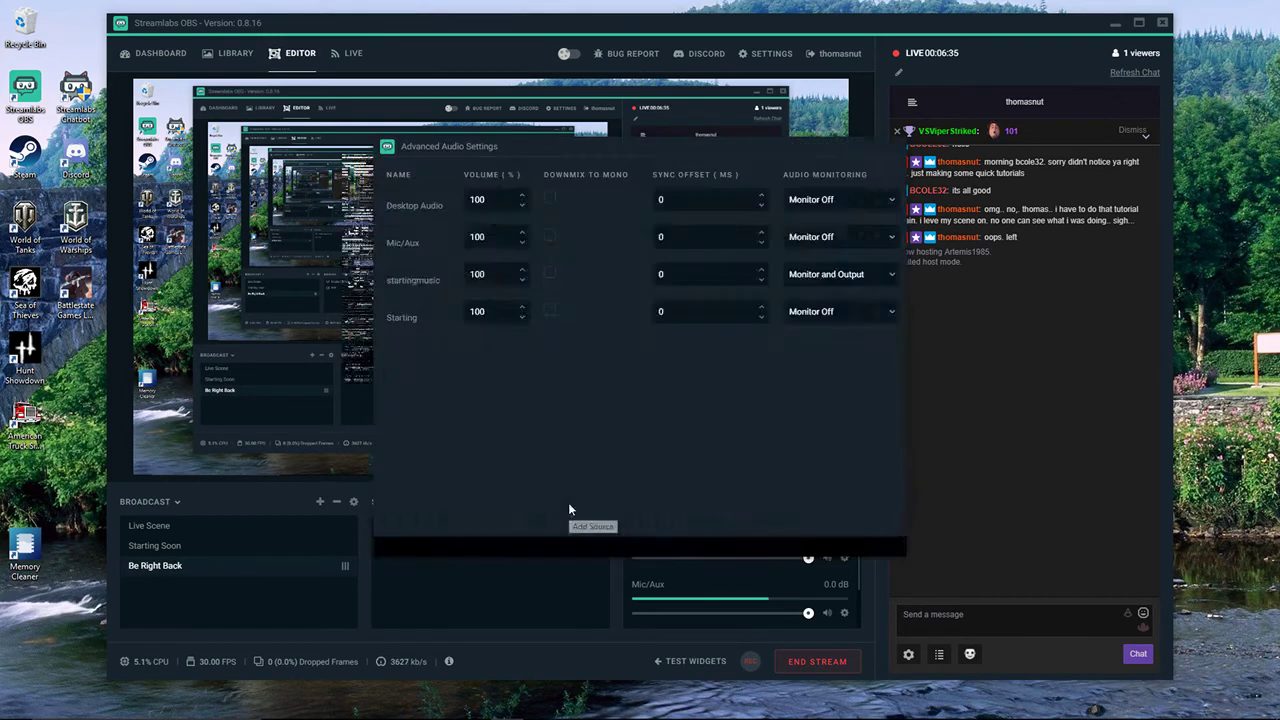
click(561, 366)
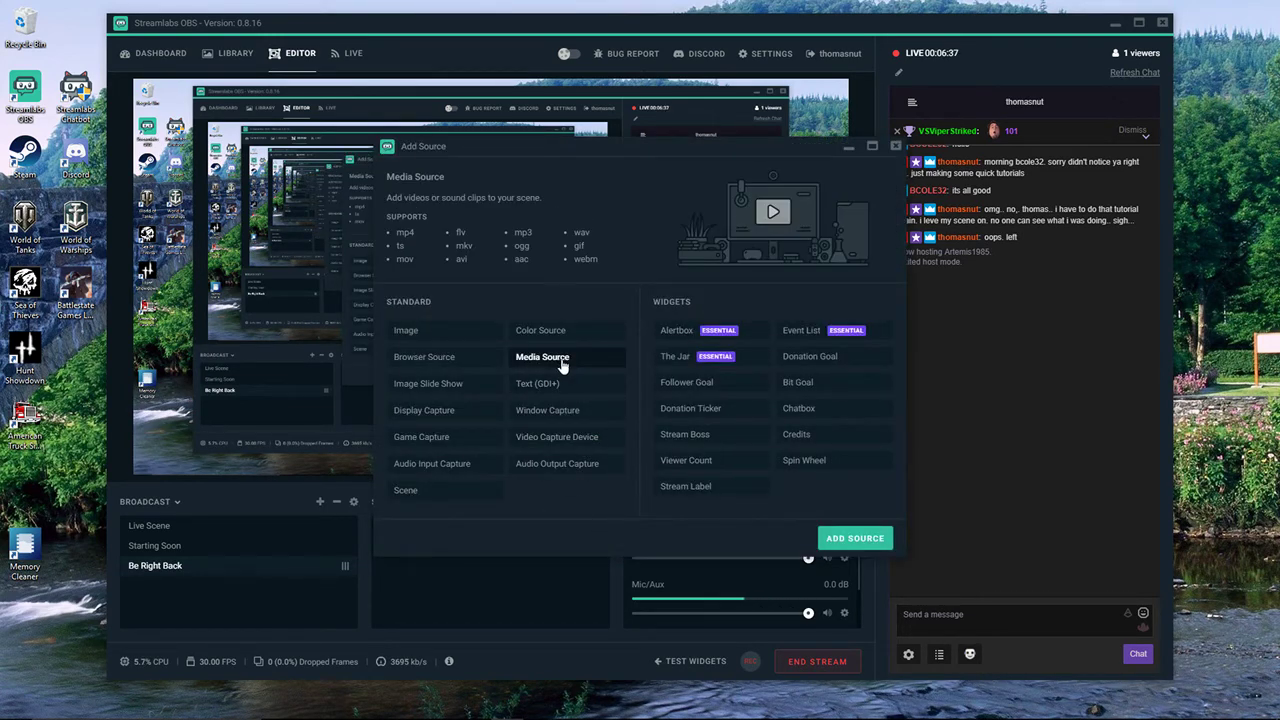
click(855, 538)
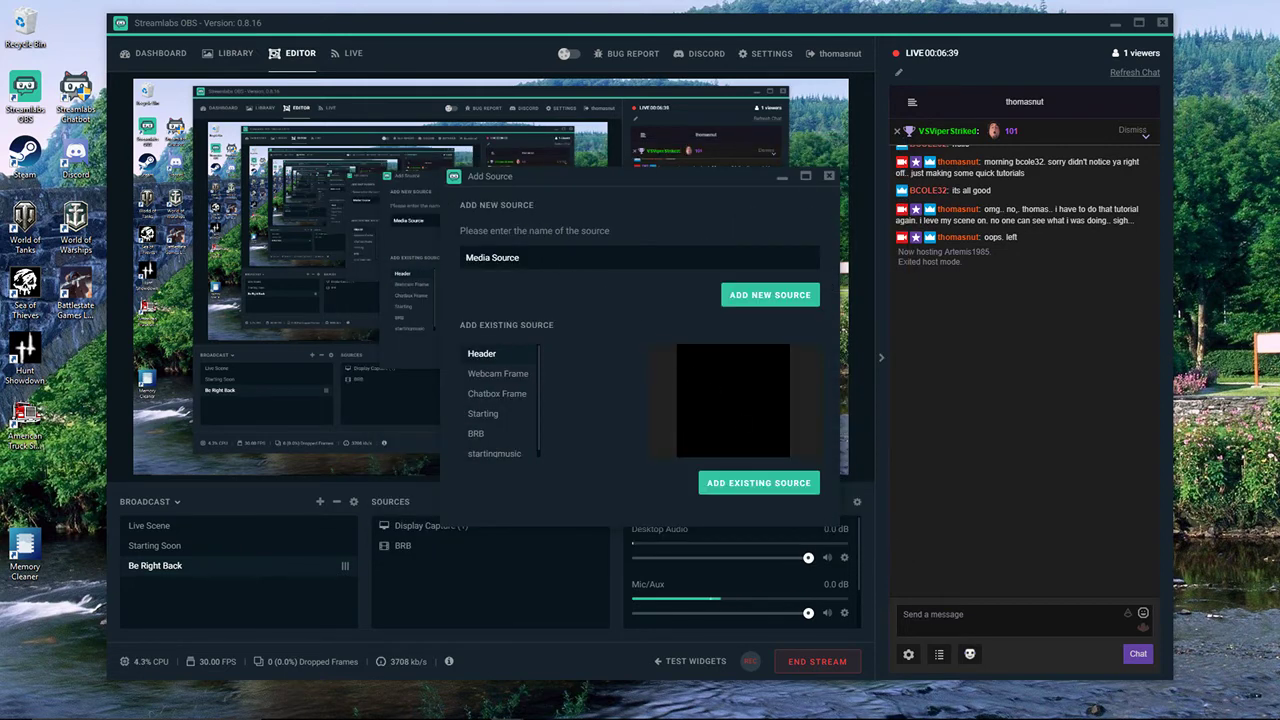
text(br)
text(bmusic)
click(745, 303)
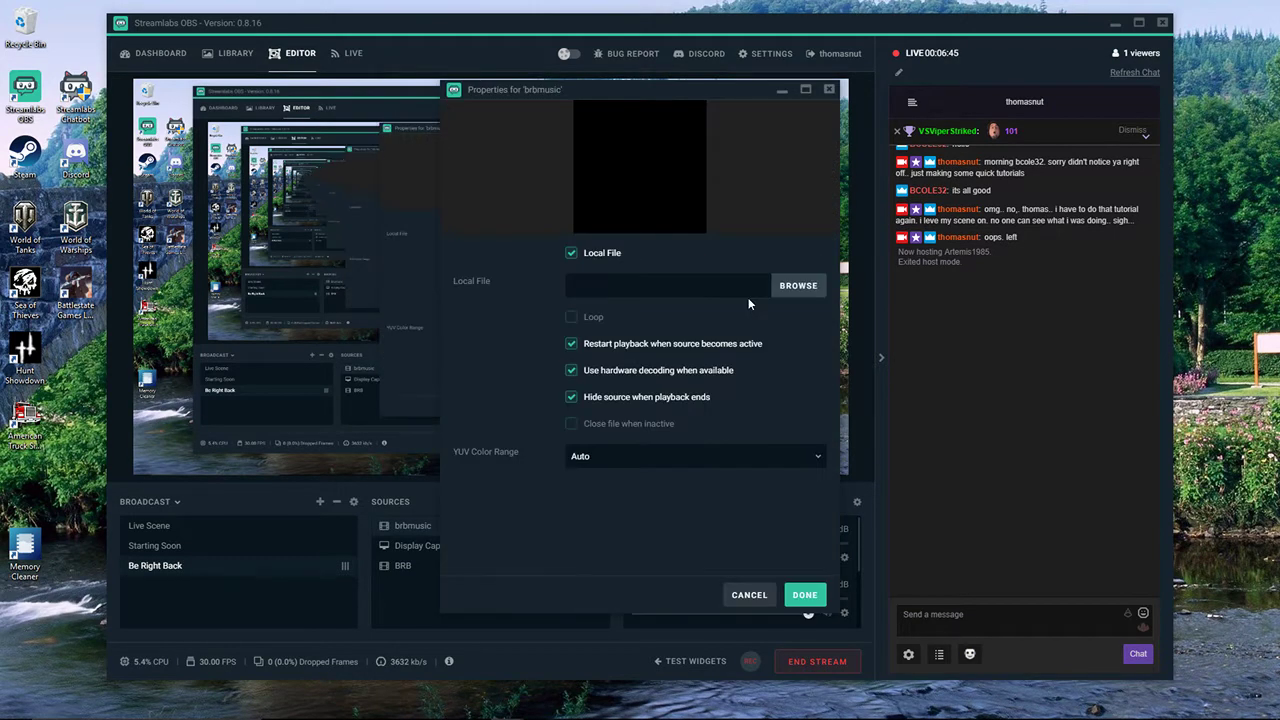
Close the brbmusic settings, then reopen them through its Properties entry
click(803, 596)
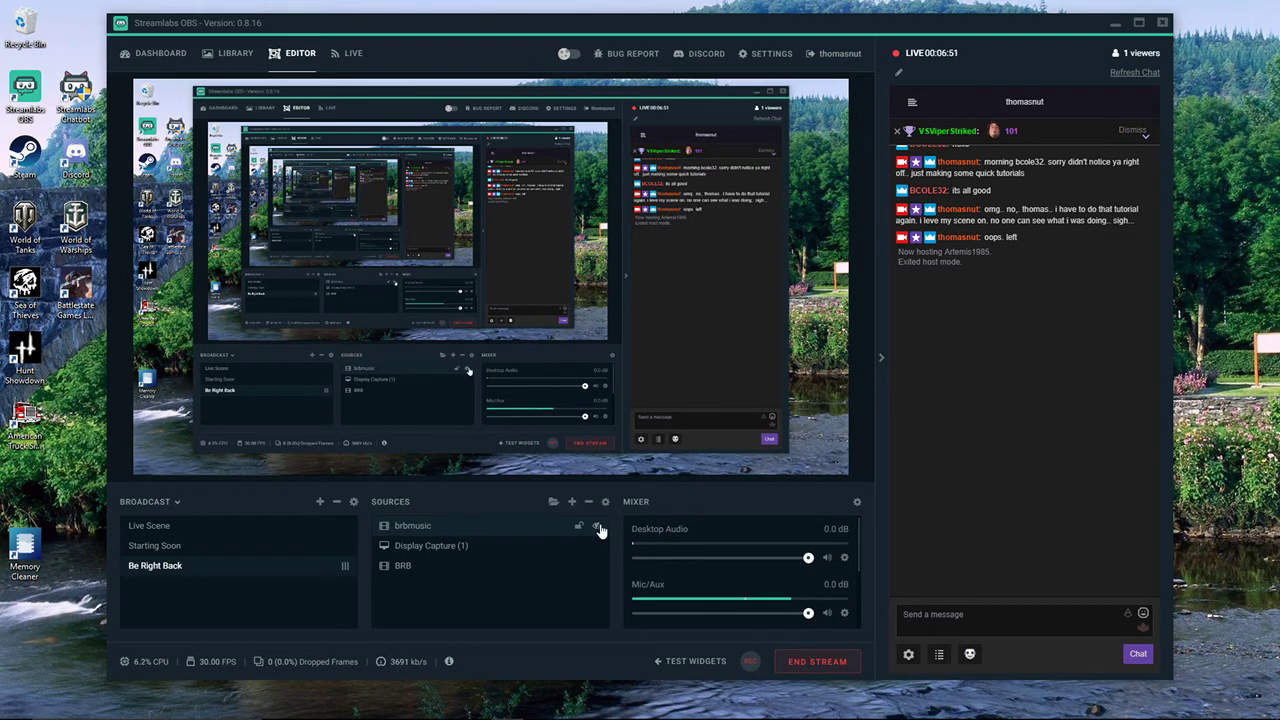
right_click(432, 530)
click(463, 517)
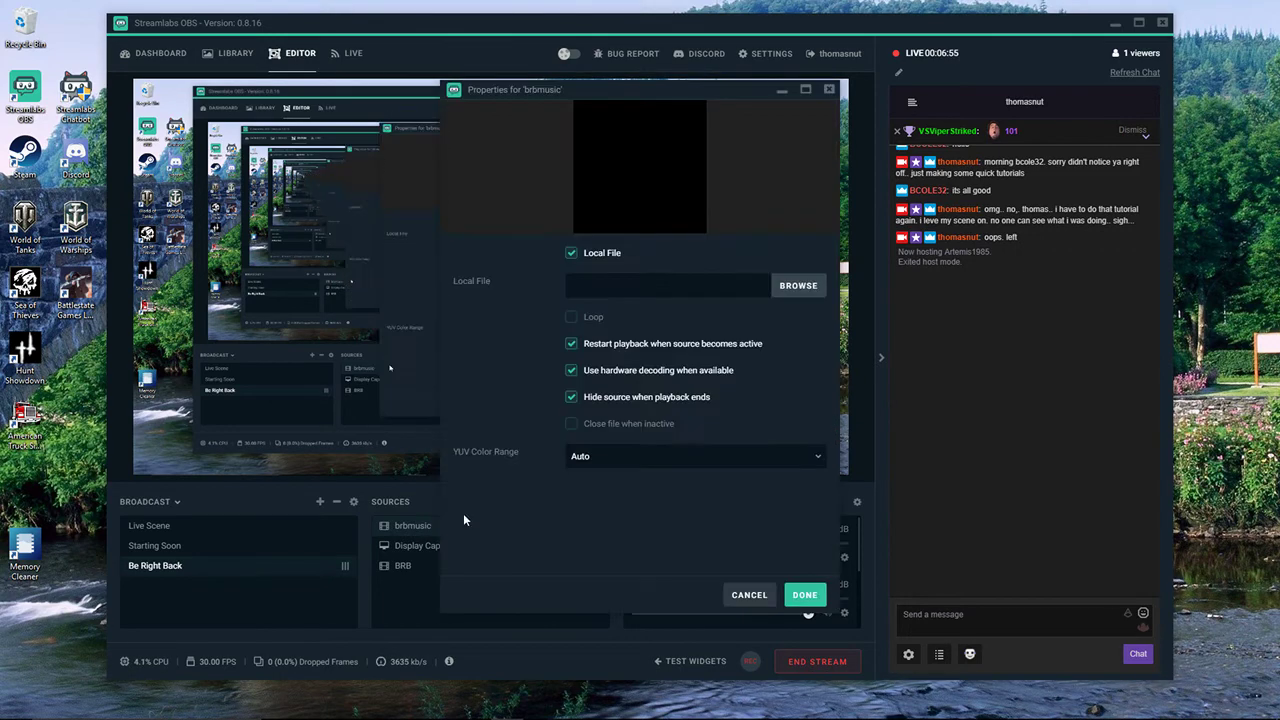
Browse for brbmusic's file, navigating Pictures > Overlays > wows > music > MP3
click(798, 286)
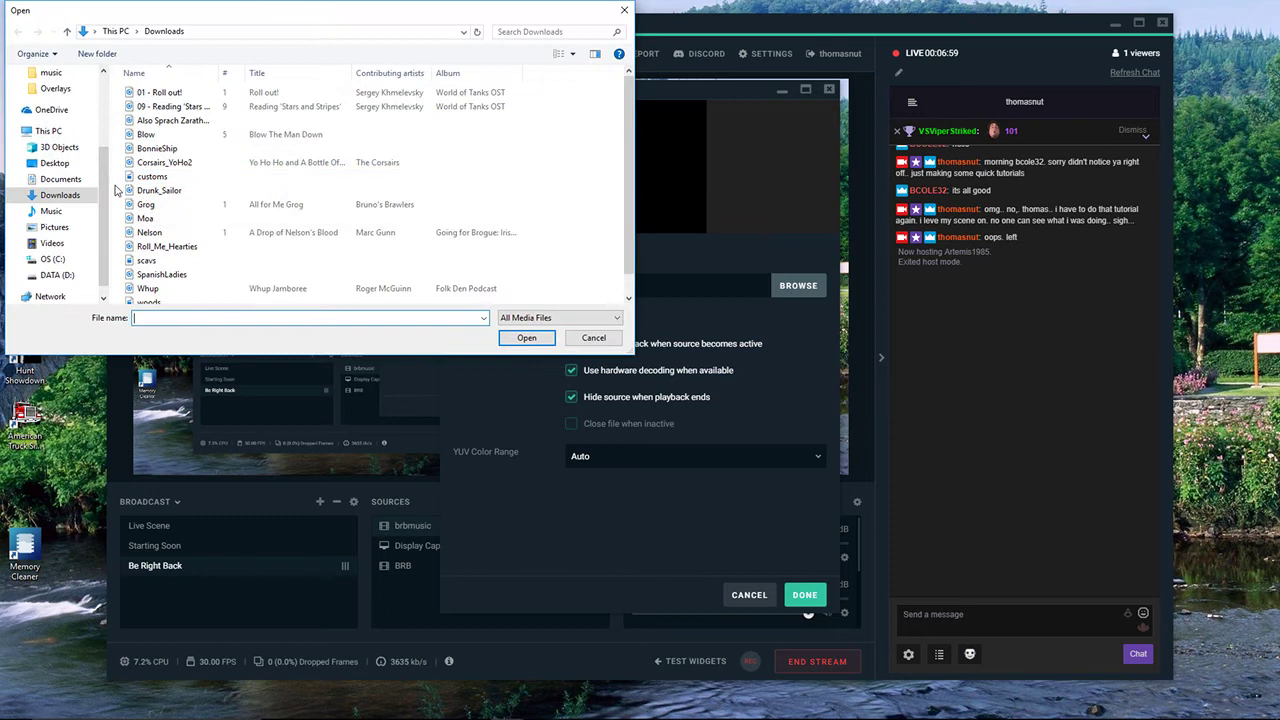
drag(107, 197, 108, 139)
click(50, 120)
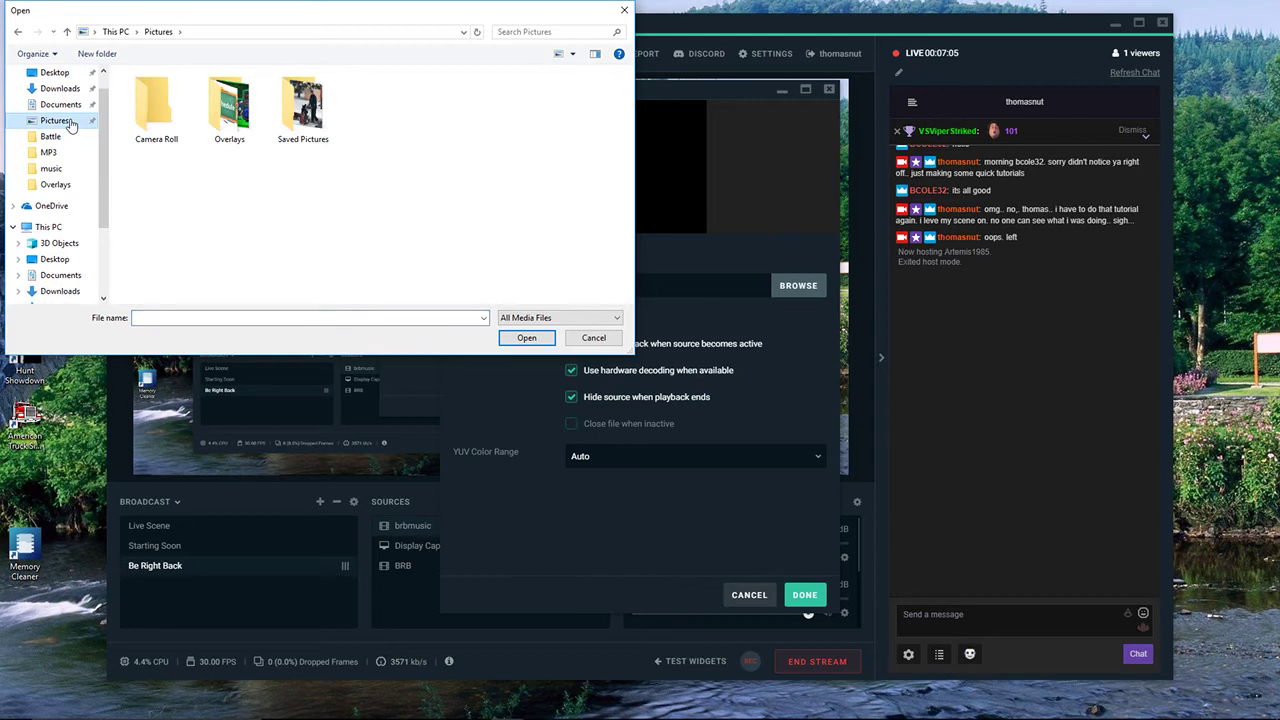
double_click(228, 104)
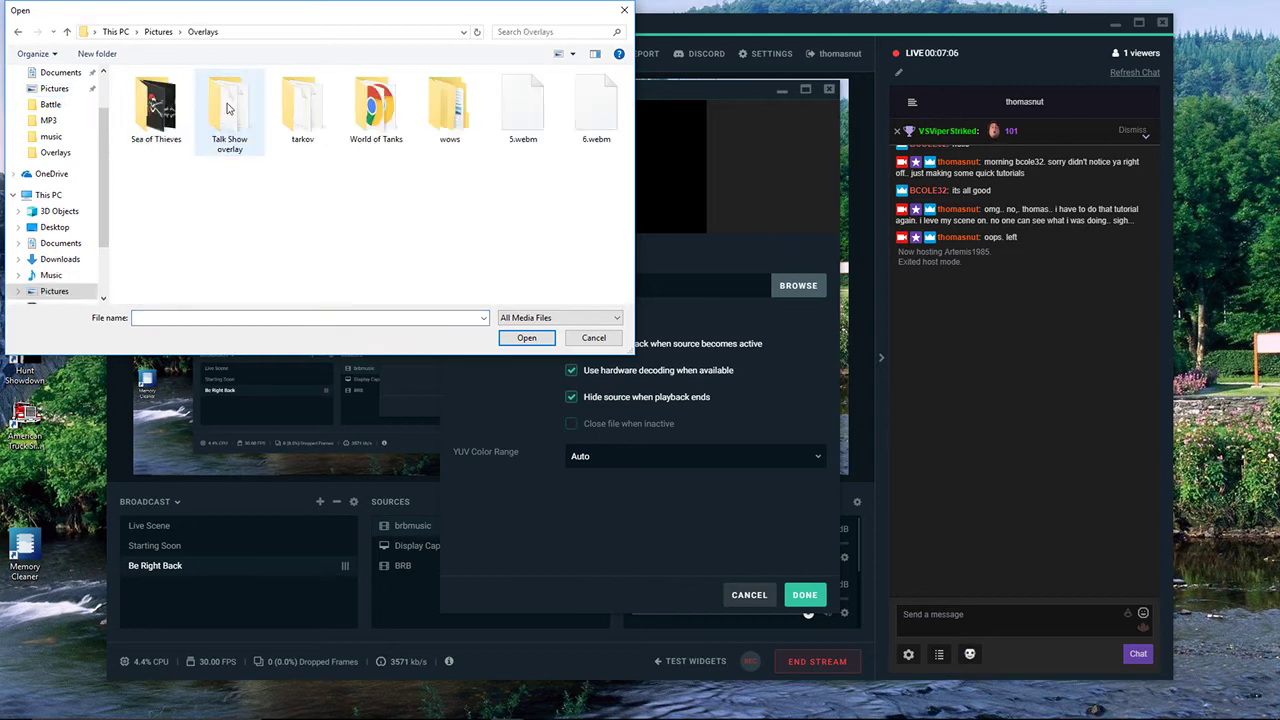
click(442, 110)
double_click(442, 110)
double_click(165, 97)
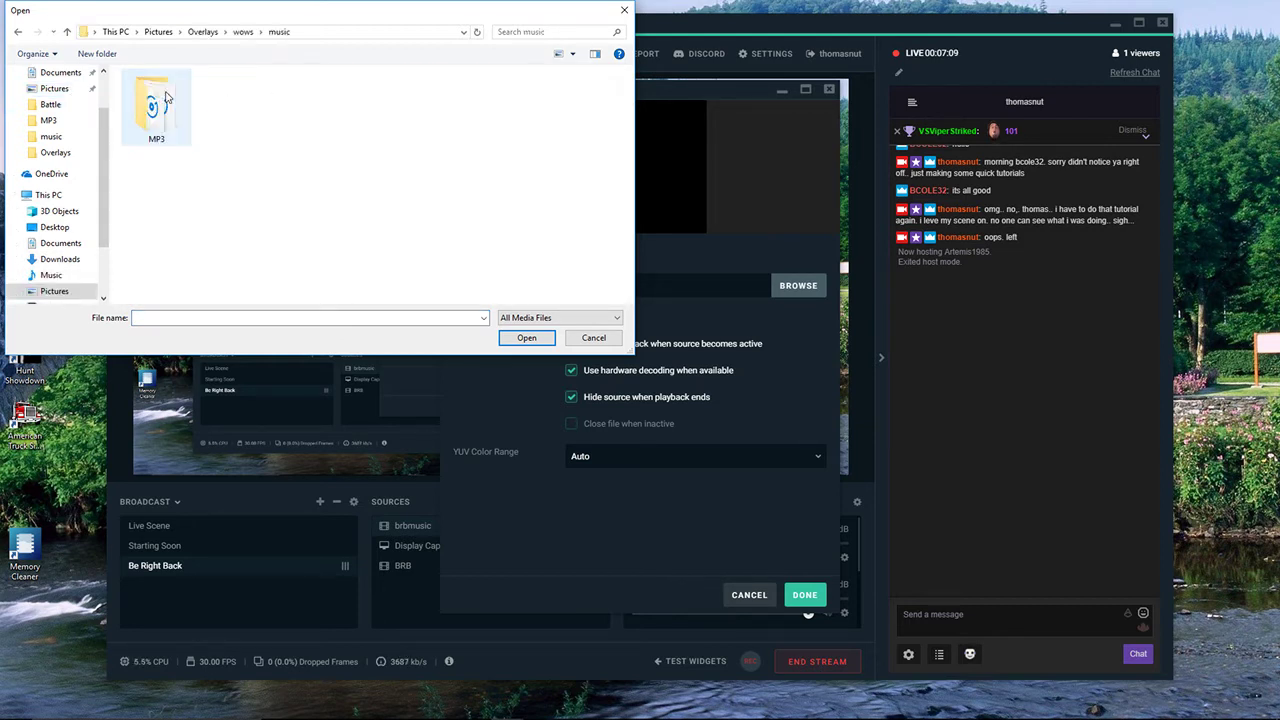
double_click(165, 97)
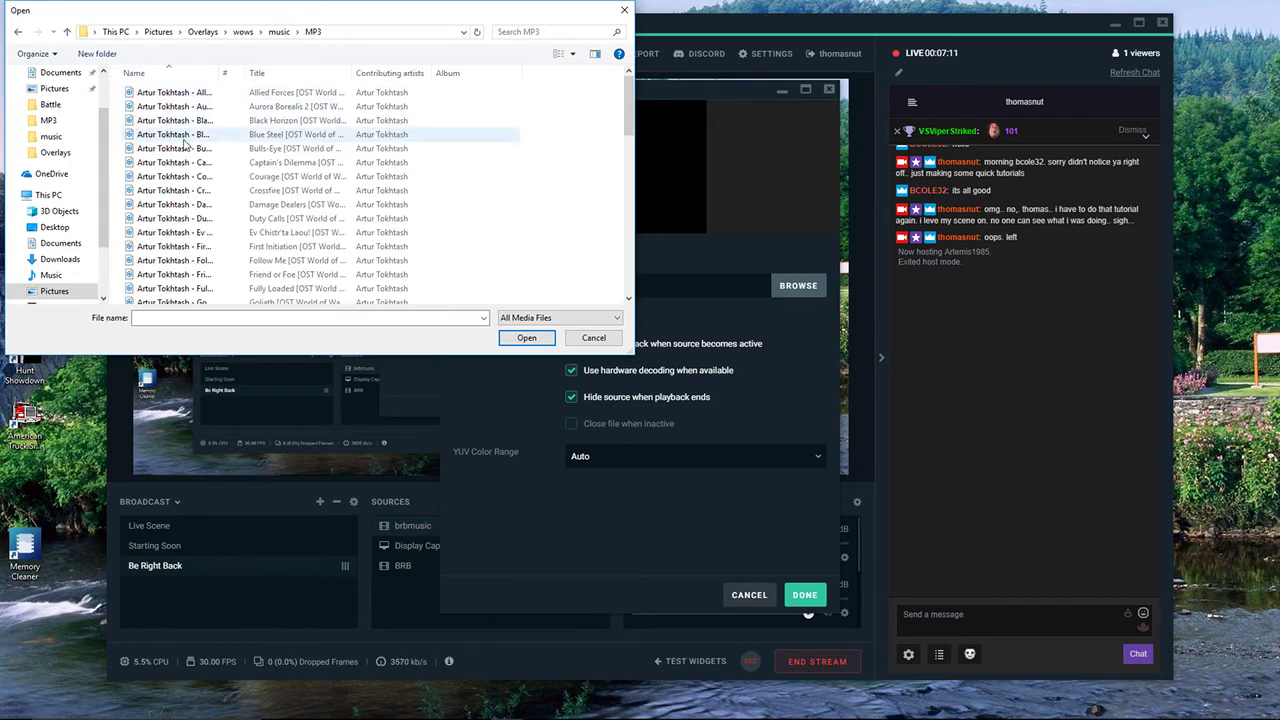
Pick The Story Unfolds from the MP3 folder as brbmusic's local file
scroll(185, 144, down, 1)
scroll(185, 144, down, 2)
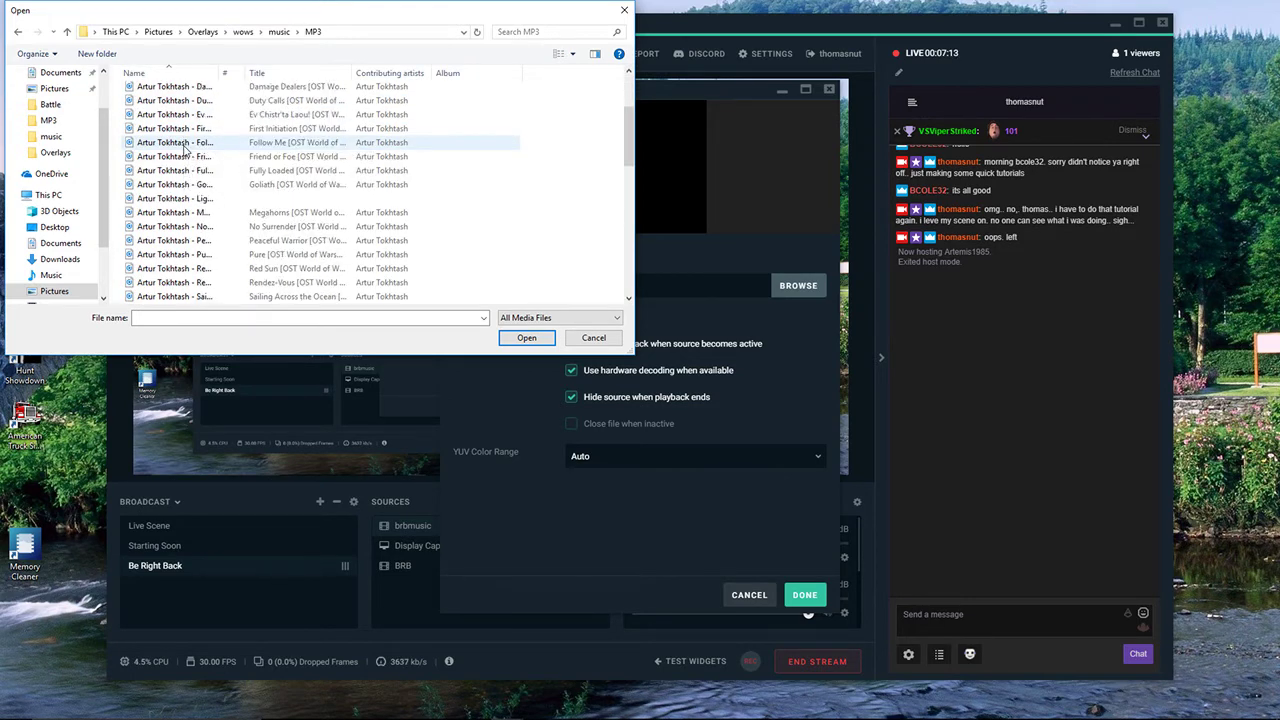
scroll(185, 146, down, 2)
scroll(185, 148, down, 1)
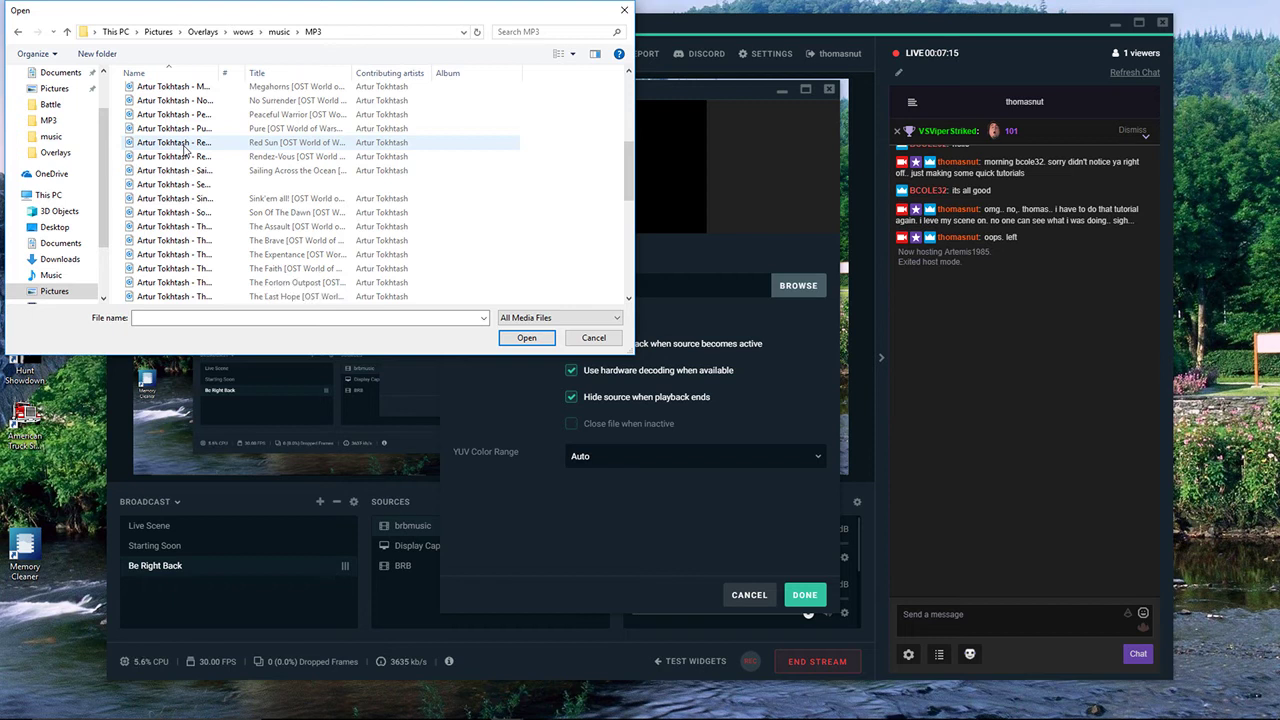
scroll(186, 150, down, 1)
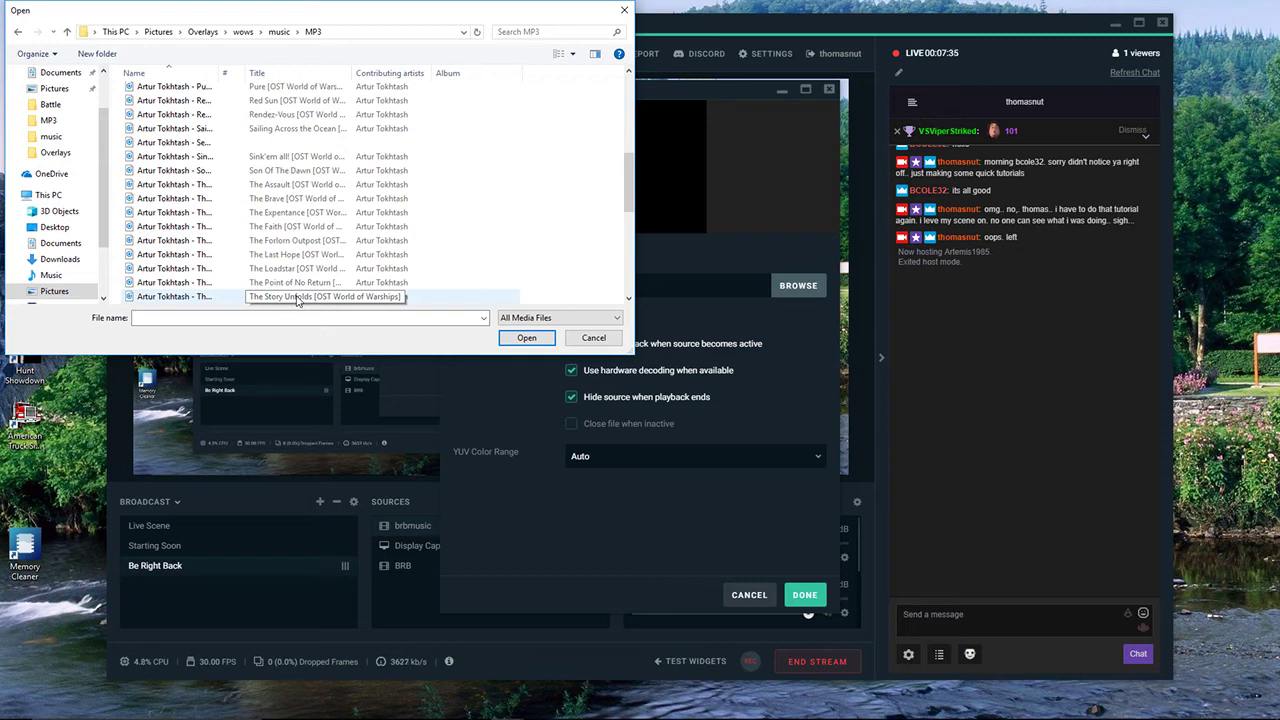
click(297, 298)
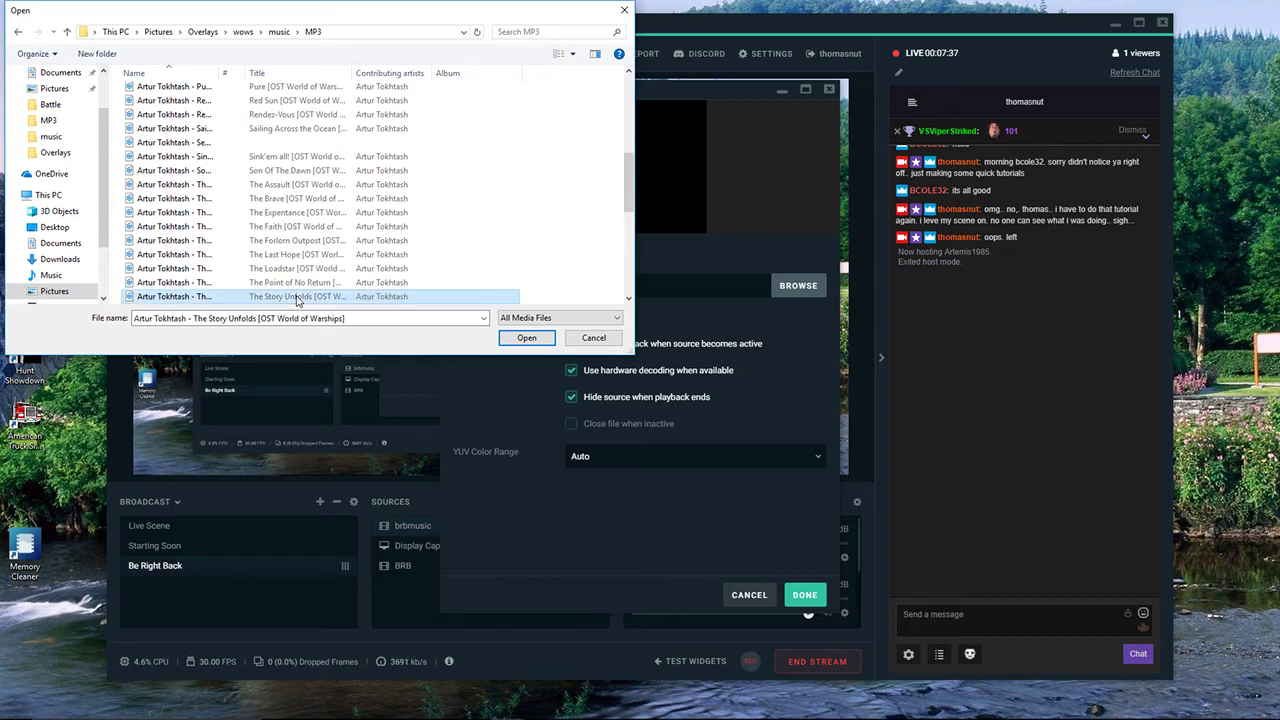
click(512, 341)
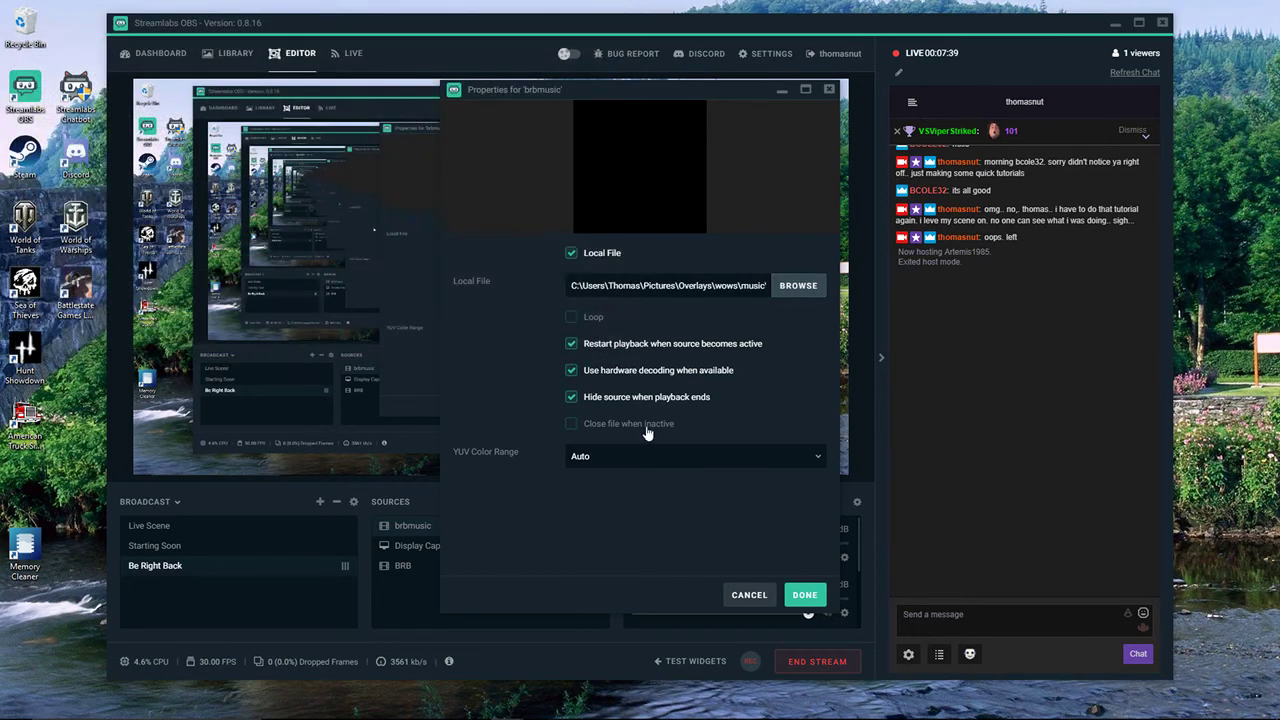
Set brbmusic's Audio Monitoring to Monitor and Output, then toggle its visibility to restart the track
click(805, 596)
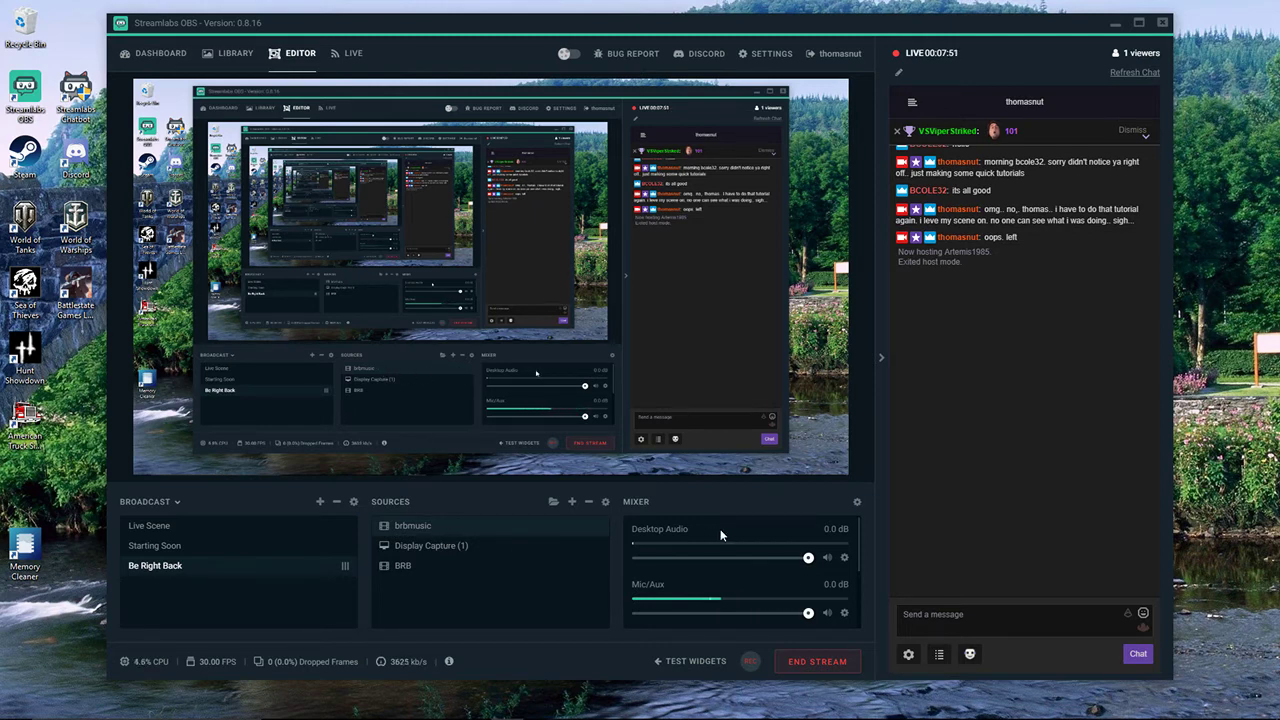
click(857, 503)
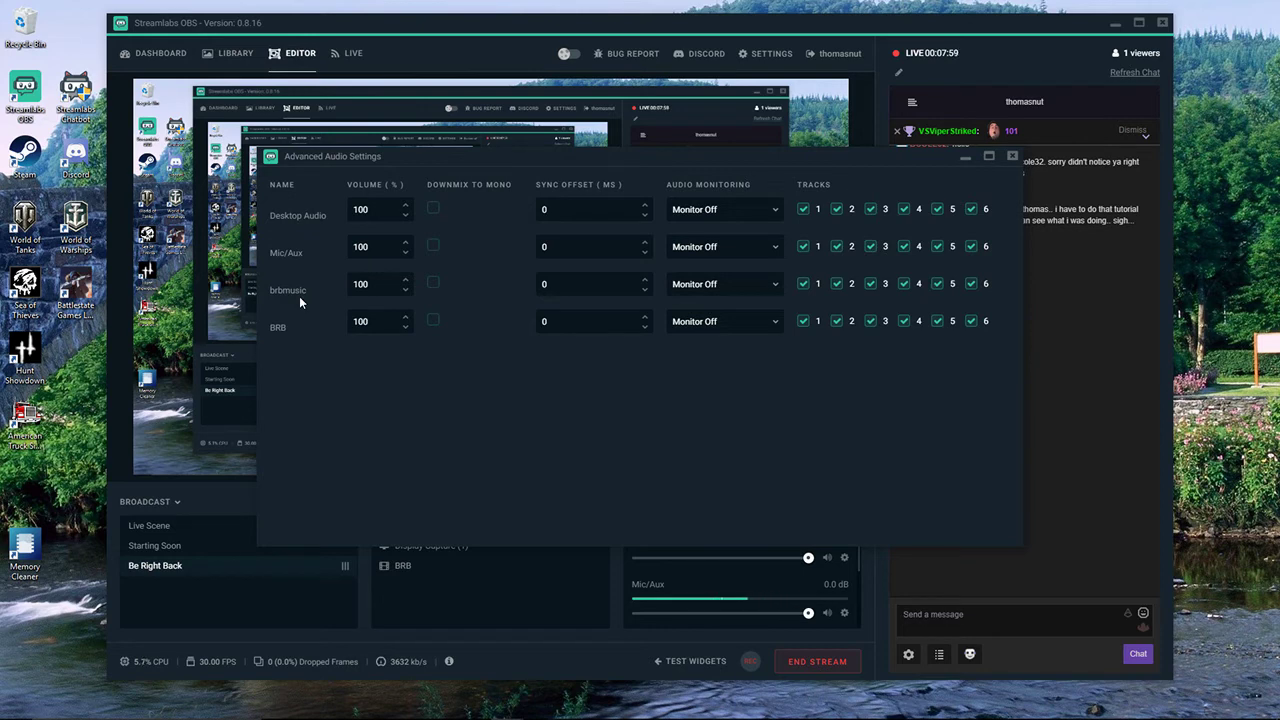
click(772, 284)
click(738, 357)
click(1013, 160)
click(597, 527)
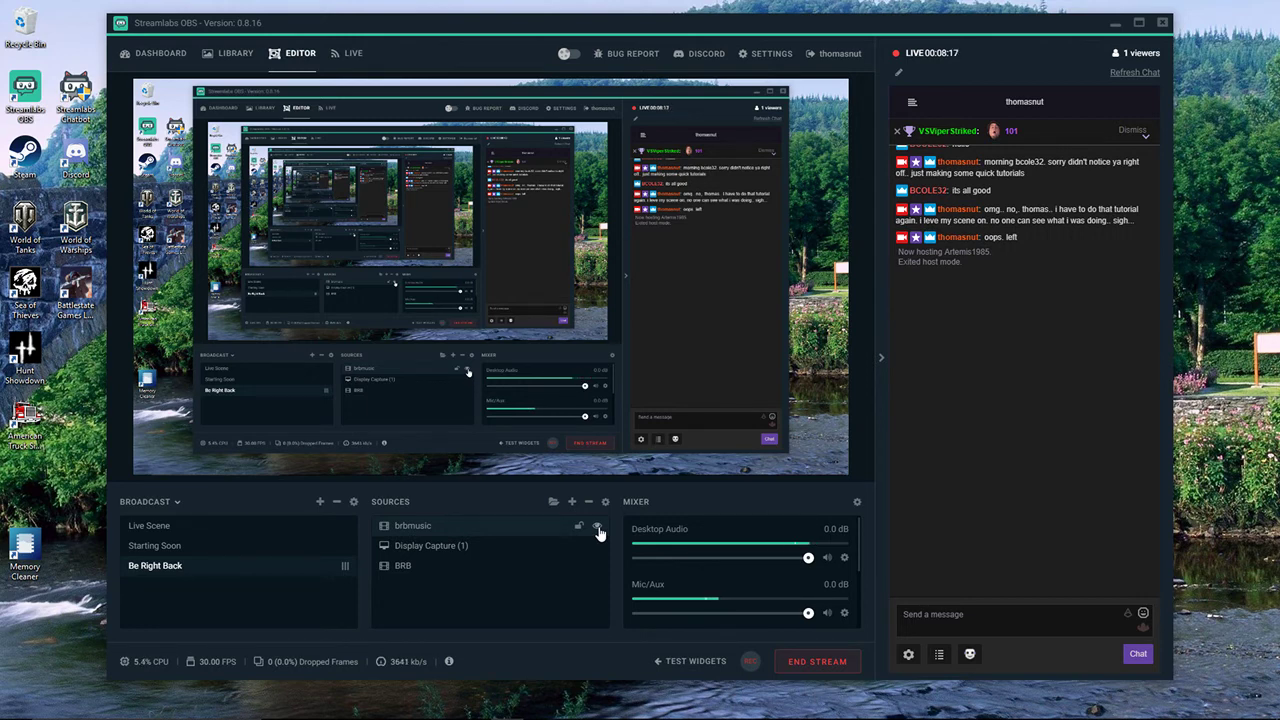
Switch to the Live Scene showing the Rocket League training field
click(168, 528)
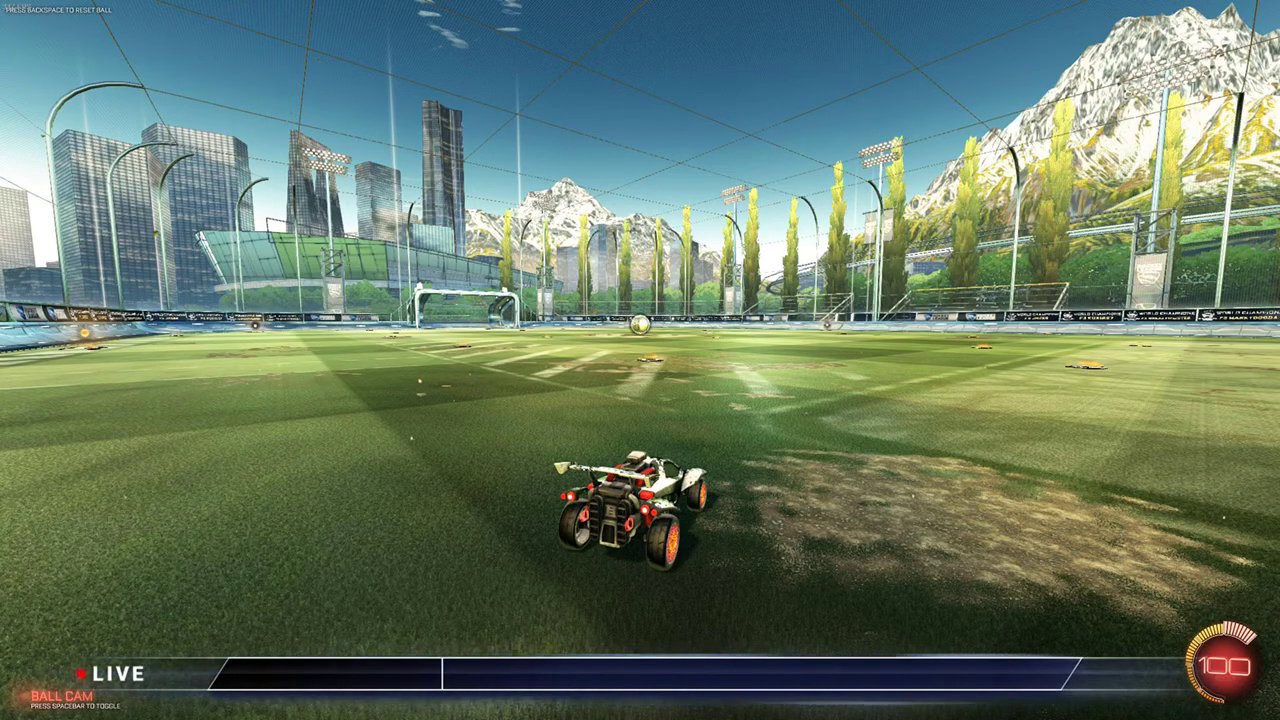
click(174, 550)
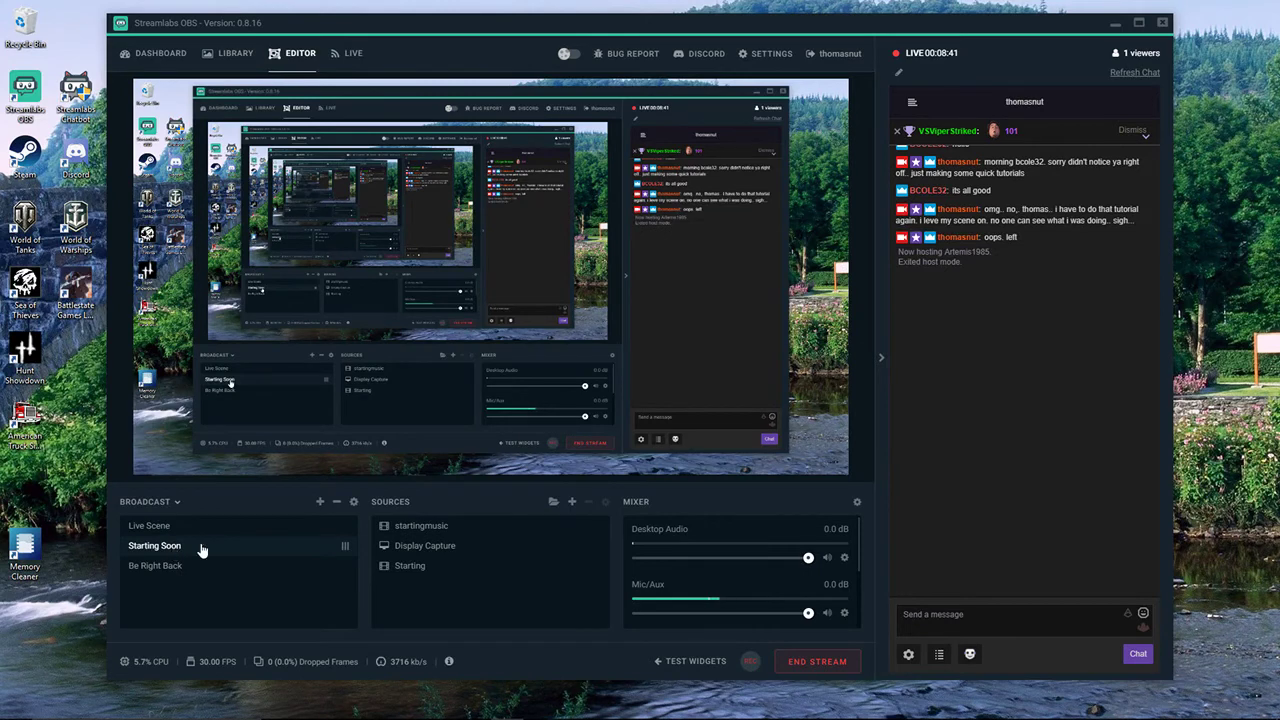
mouse_move(480, 525)
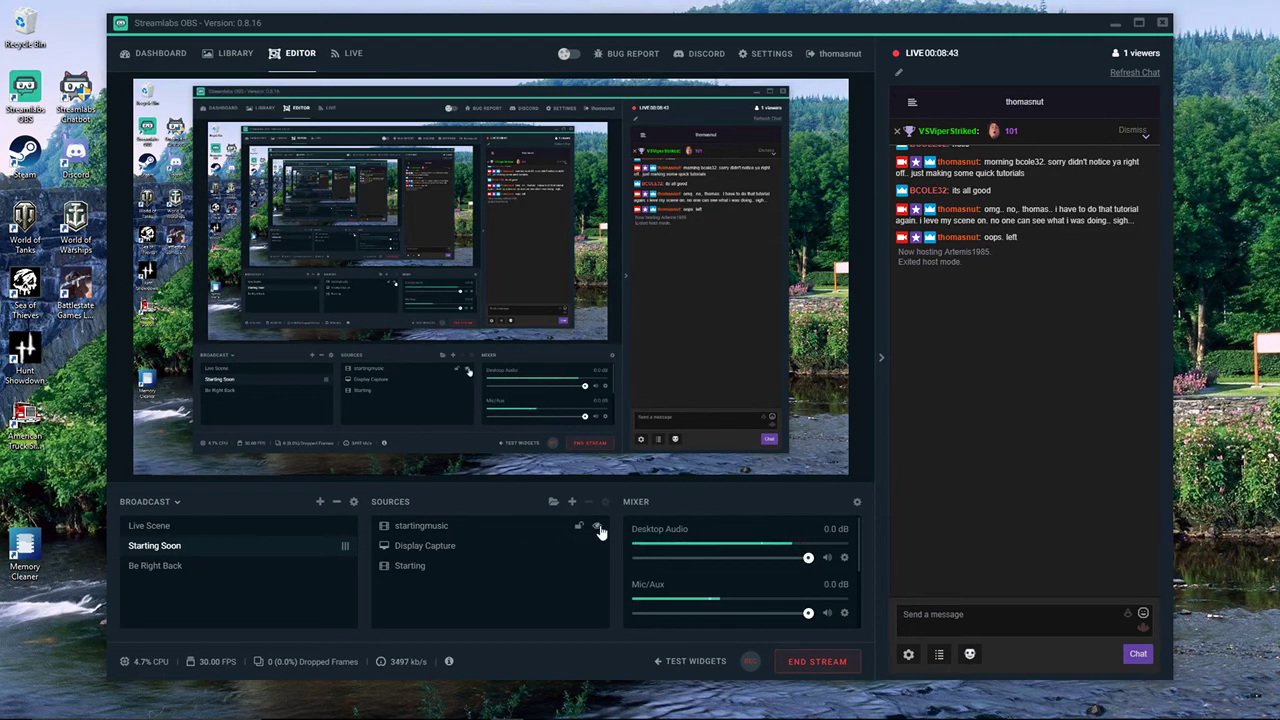
click(170, 527)
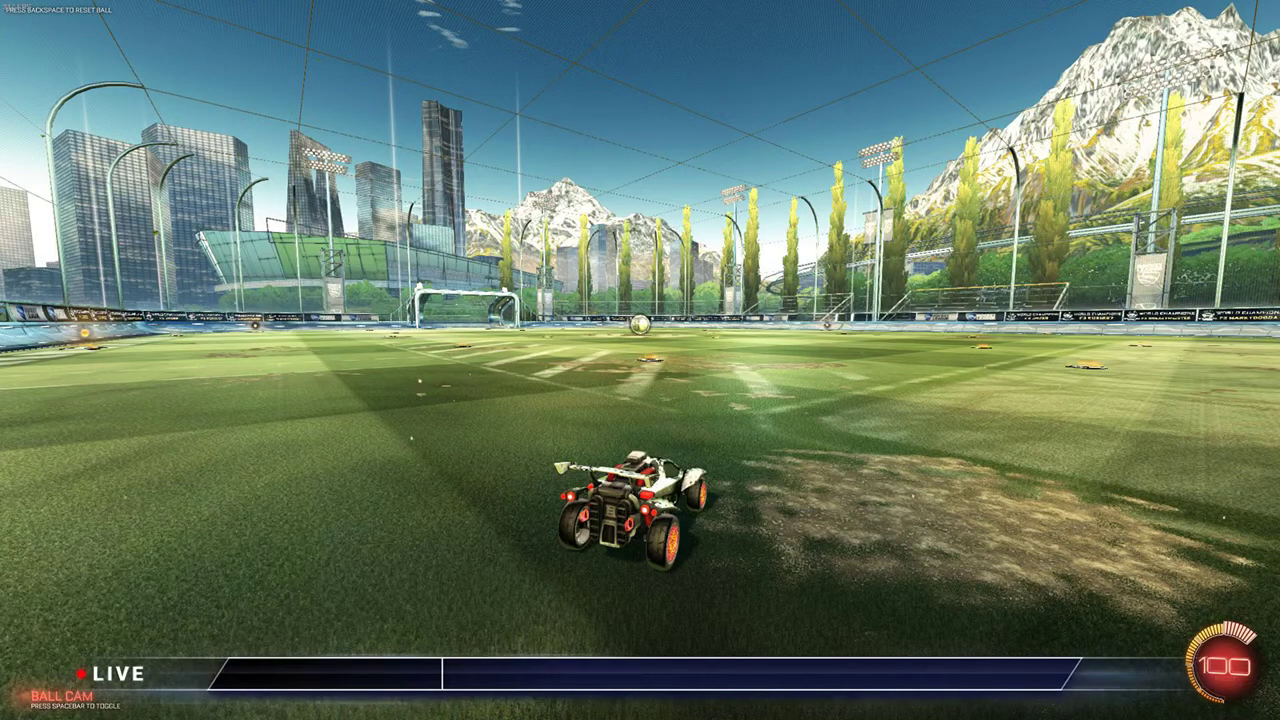
click(175, 566)
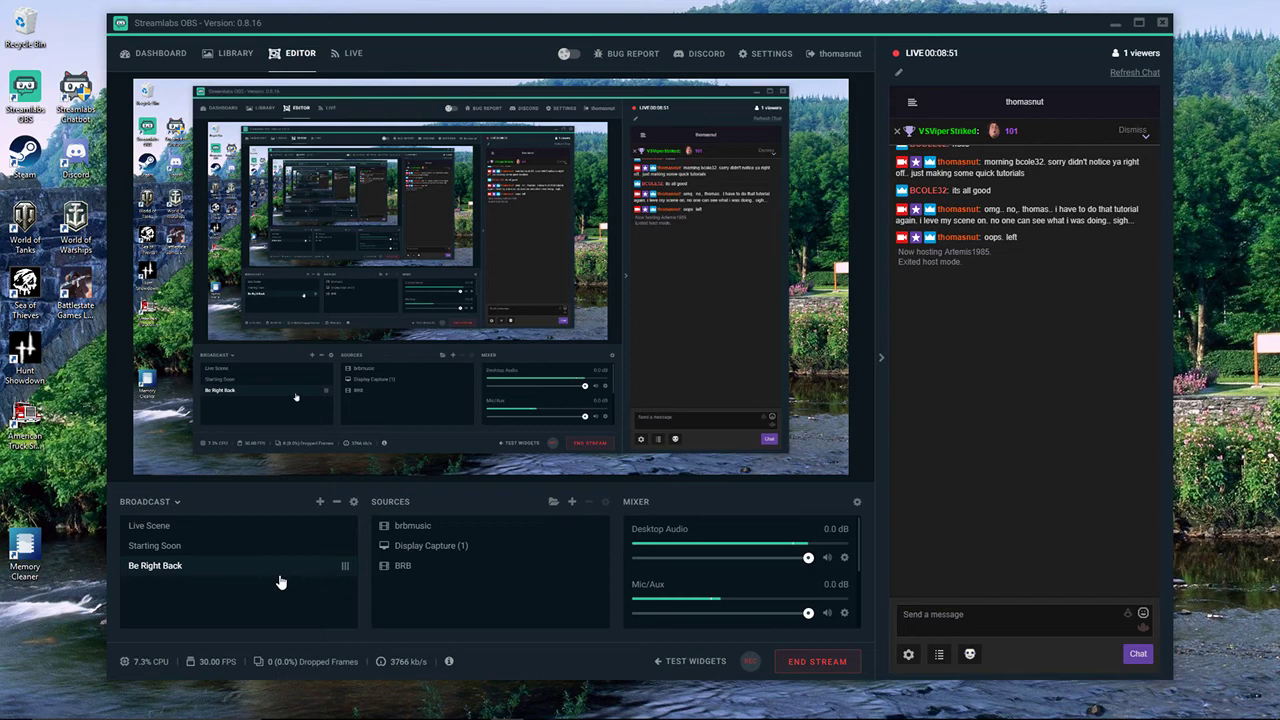
click(174, 548)
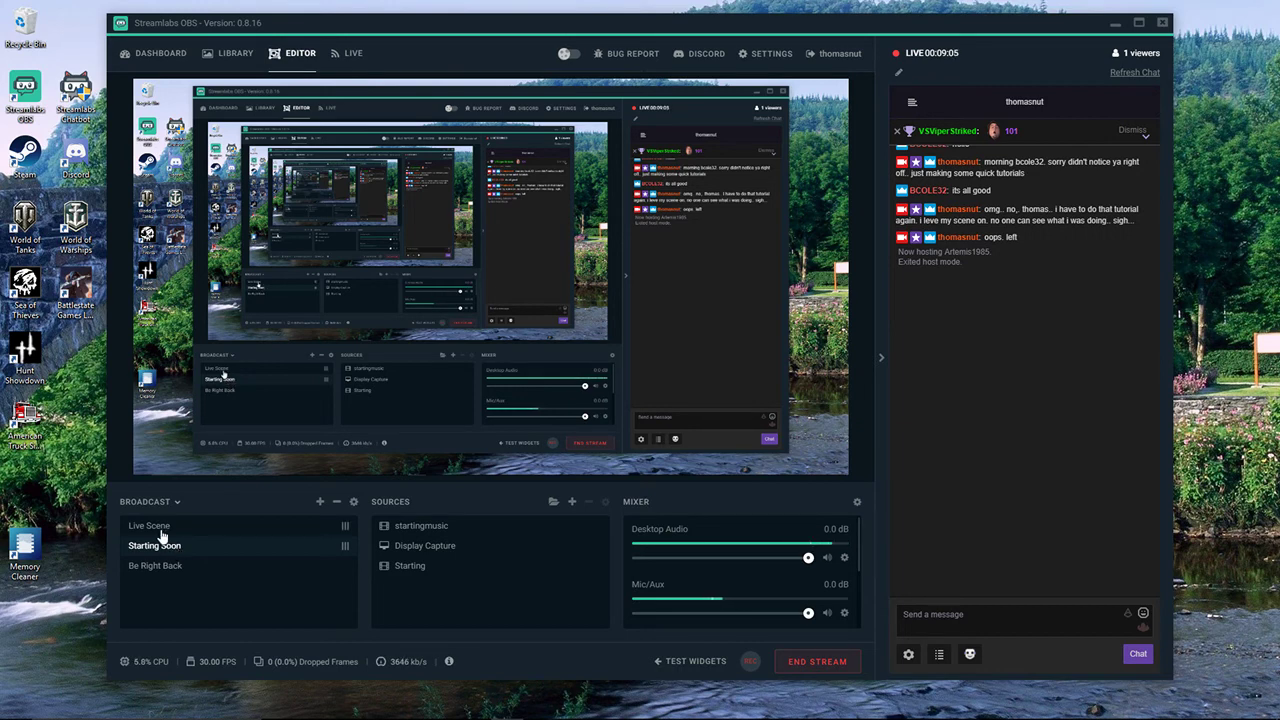
click(165, 530)
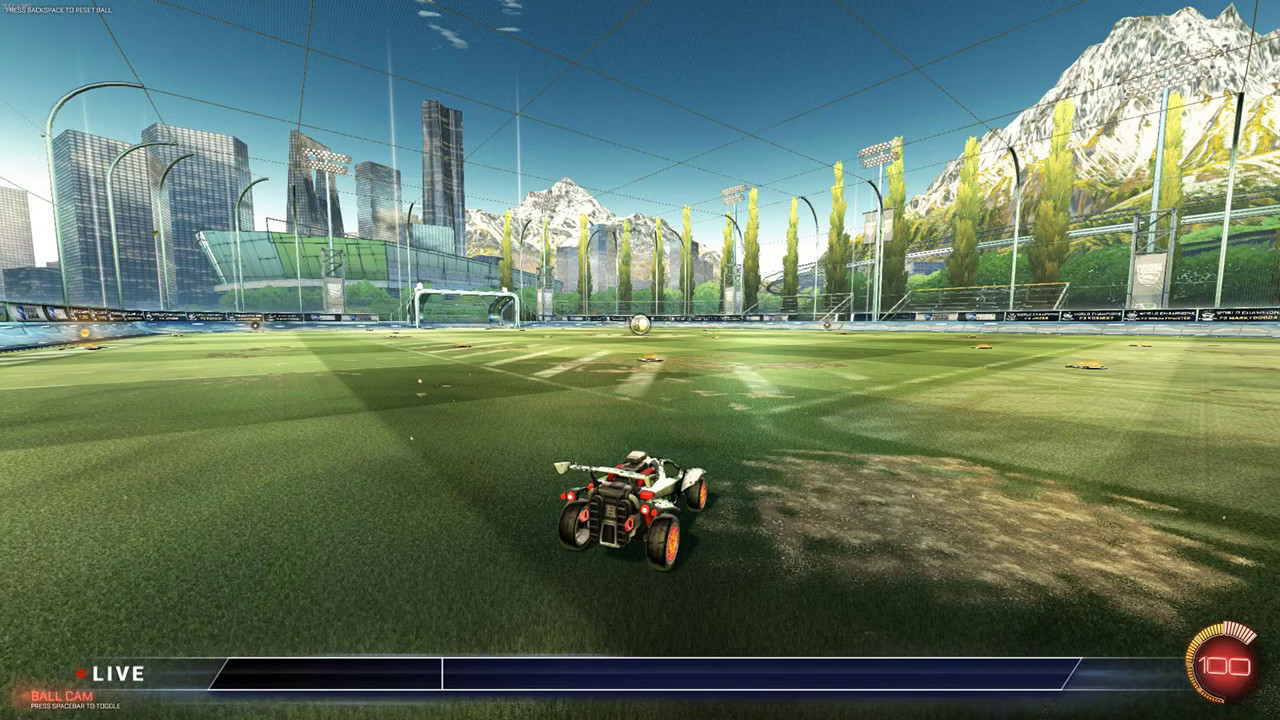